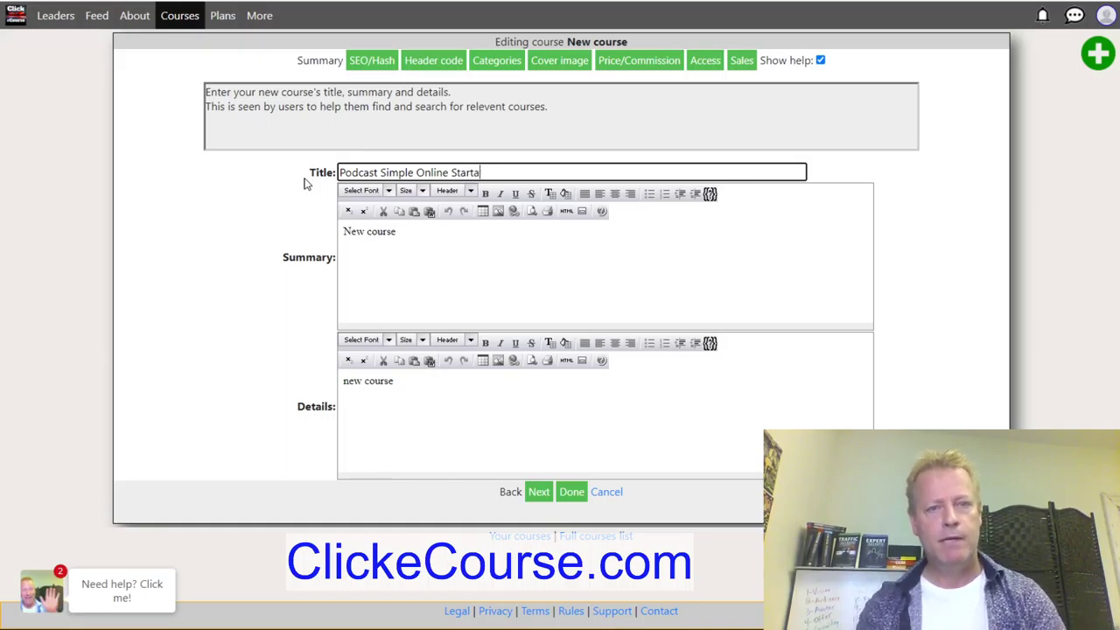
- Title the course "Podcast Simple Online Strategies" and replace the placeholder summary with "Daily episodes on how to build your personal brand"
{"action": "type", "text": "ategies"}
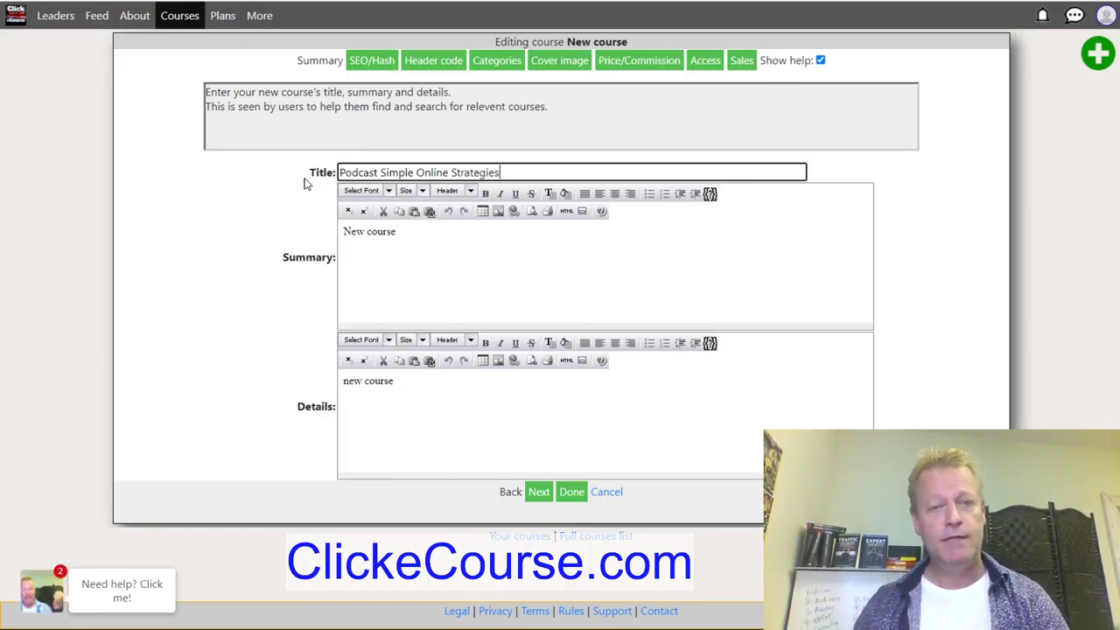
{"action": "left_click_drag", "start_coordinate": [445, 238], "coordinate": [312, 248]}
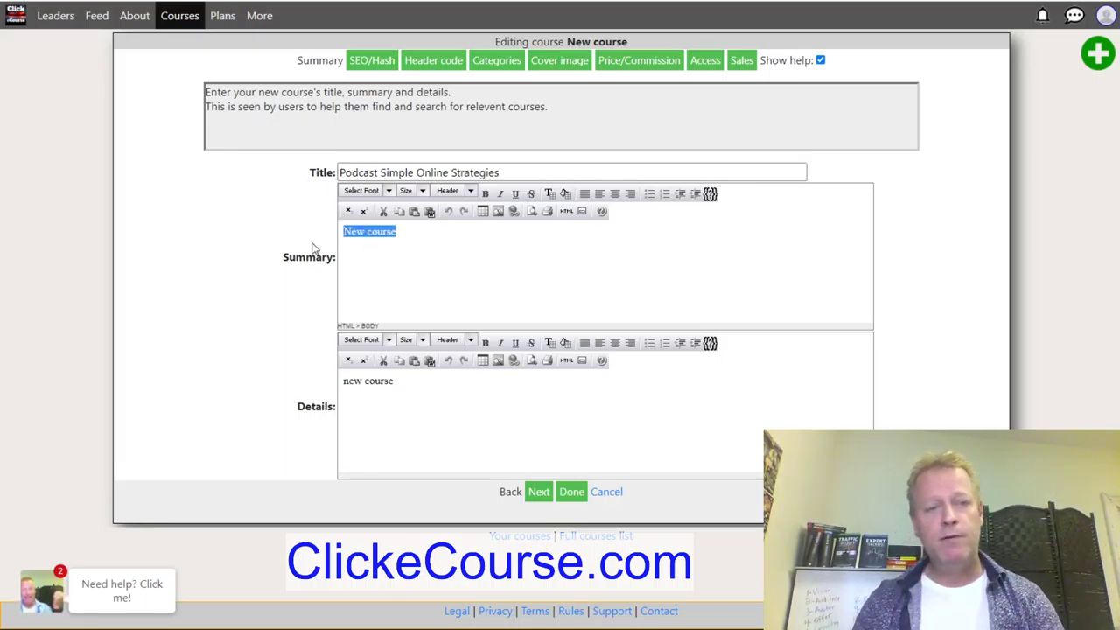
{"action": "type", "text": "Da"}
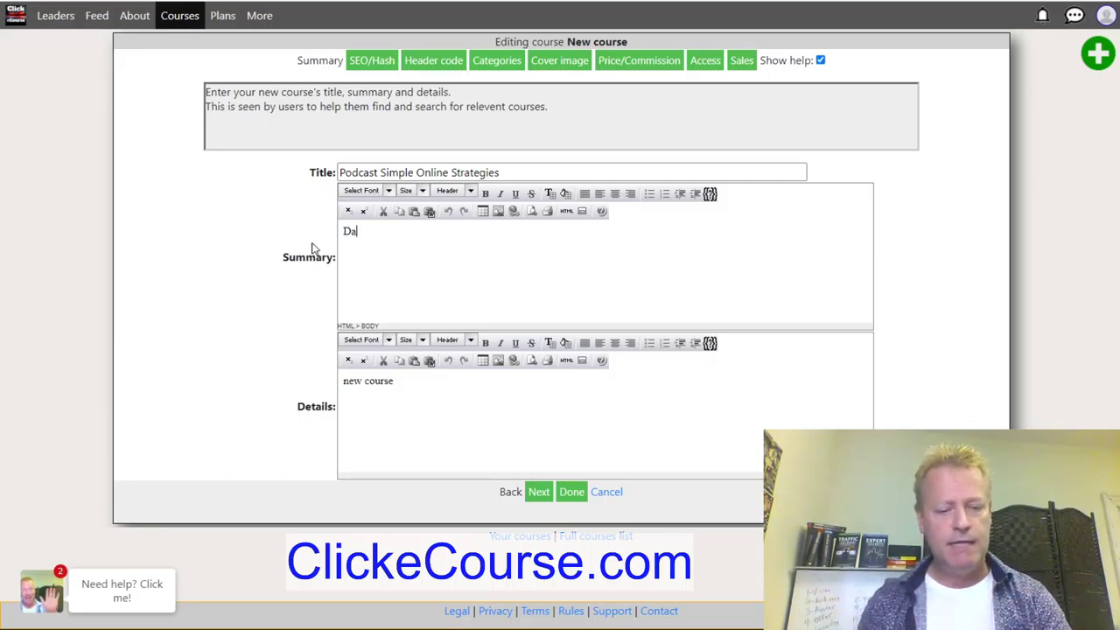
{"action": "type", "text": "ily episo"}
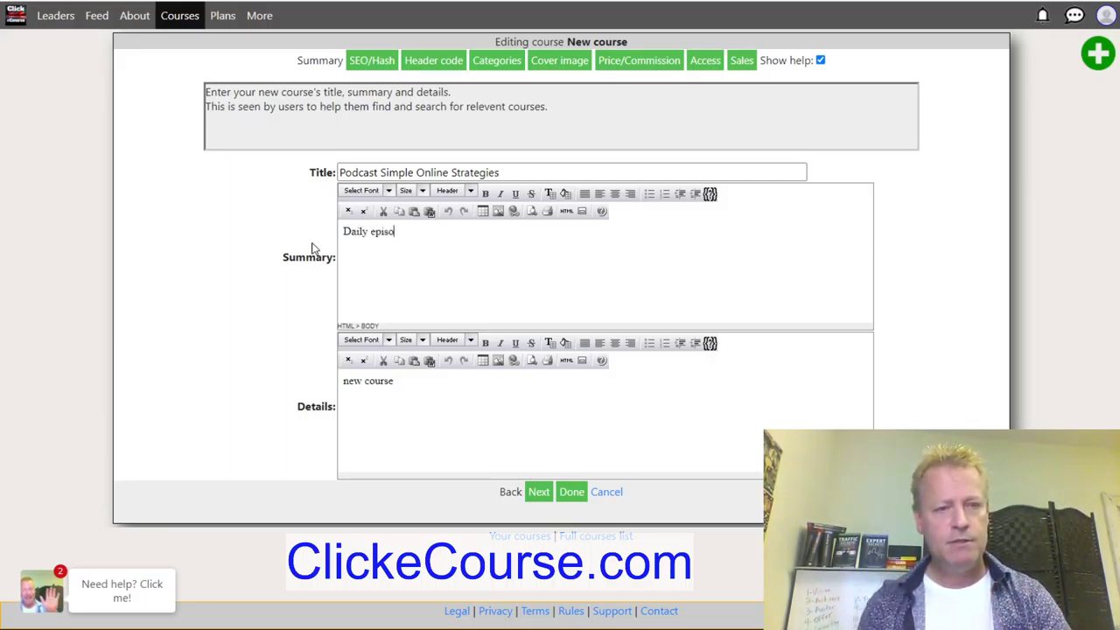
{"action": "type", "text": "des on how to"}
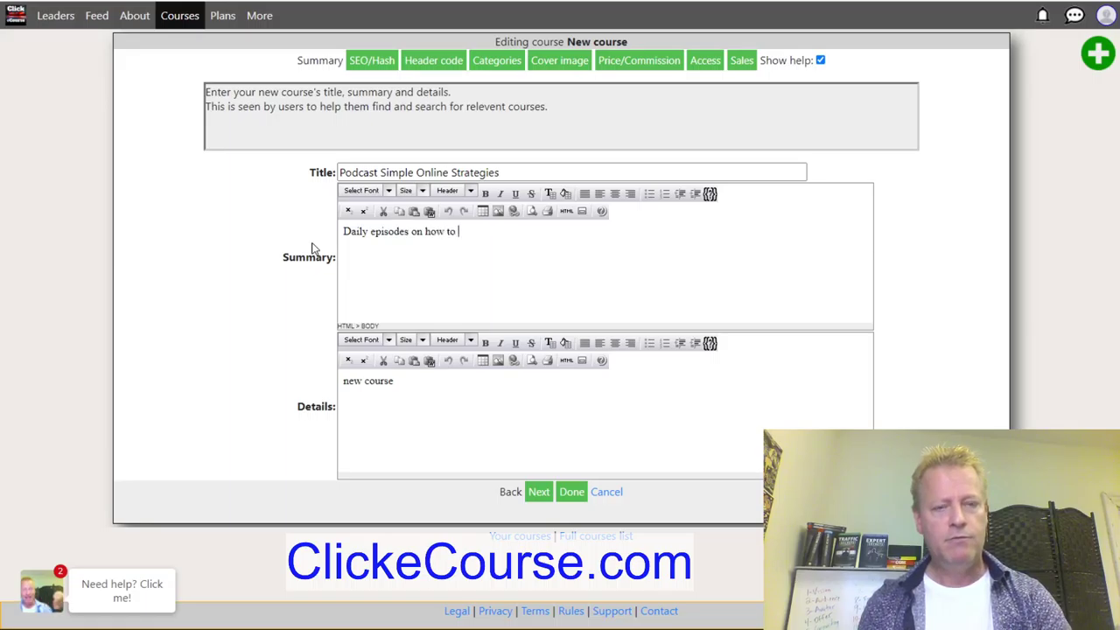
{"action": "type", "text": " build your "}
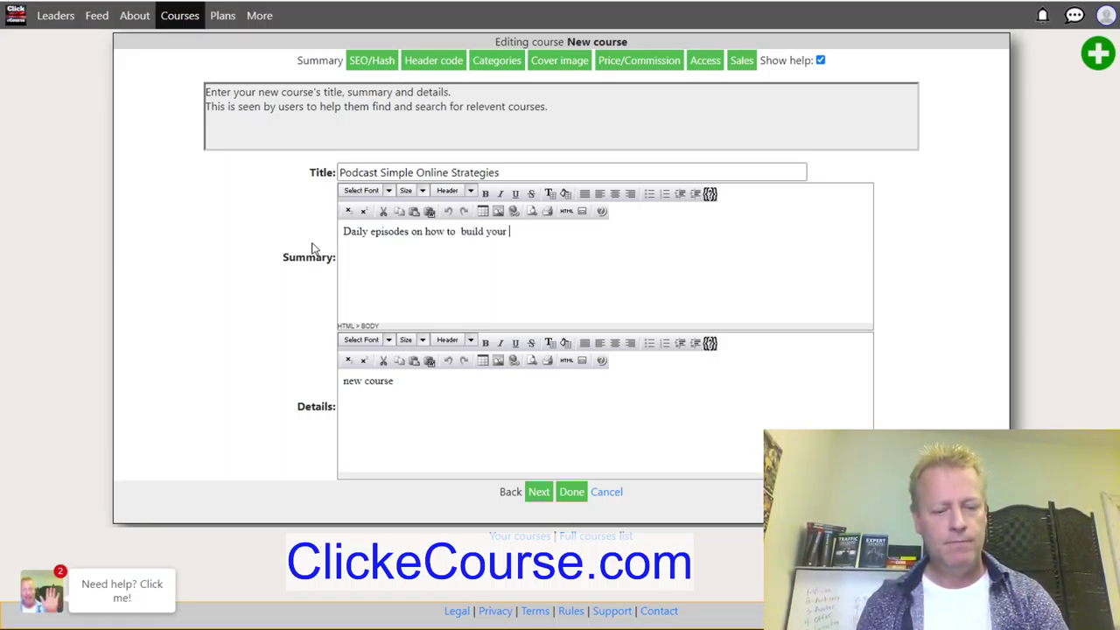
{"action": "type", "text": "[email"}
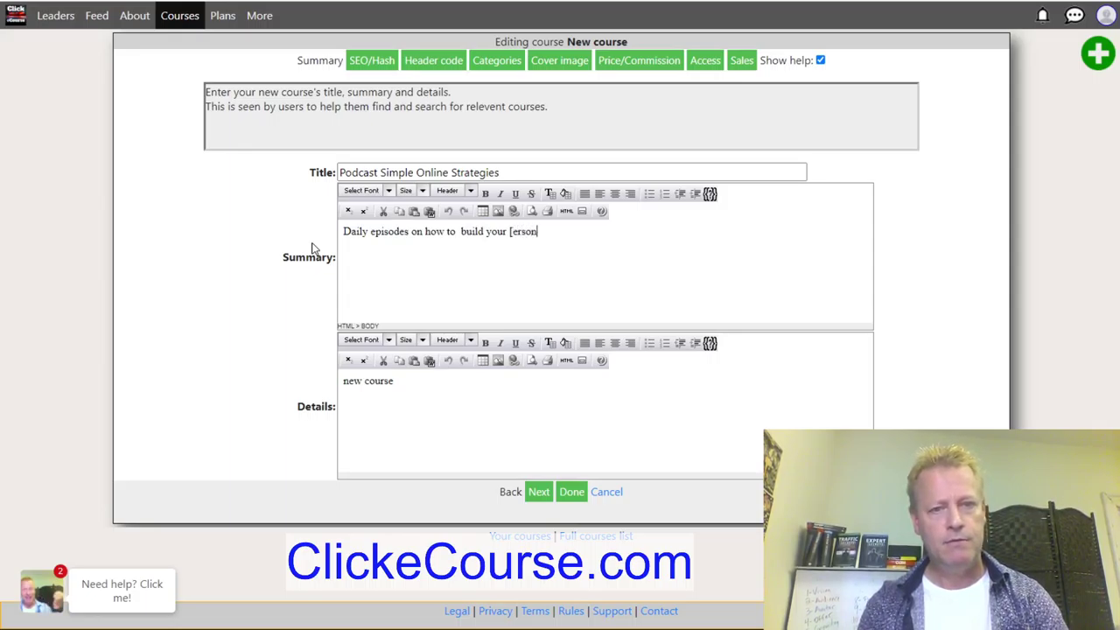
{"action": "key", "text": "BackSpace"}
{"action": "key", "text": "BackSpace"}
{"action": "key", "text": "BackSpace"}
{"action": "key", "text": "BackSpace"}
{"action": "key", "text": "BackSpace"}
{"action": "key", "text": "BackSpace"}
{"action": "type", "text": "personal "}
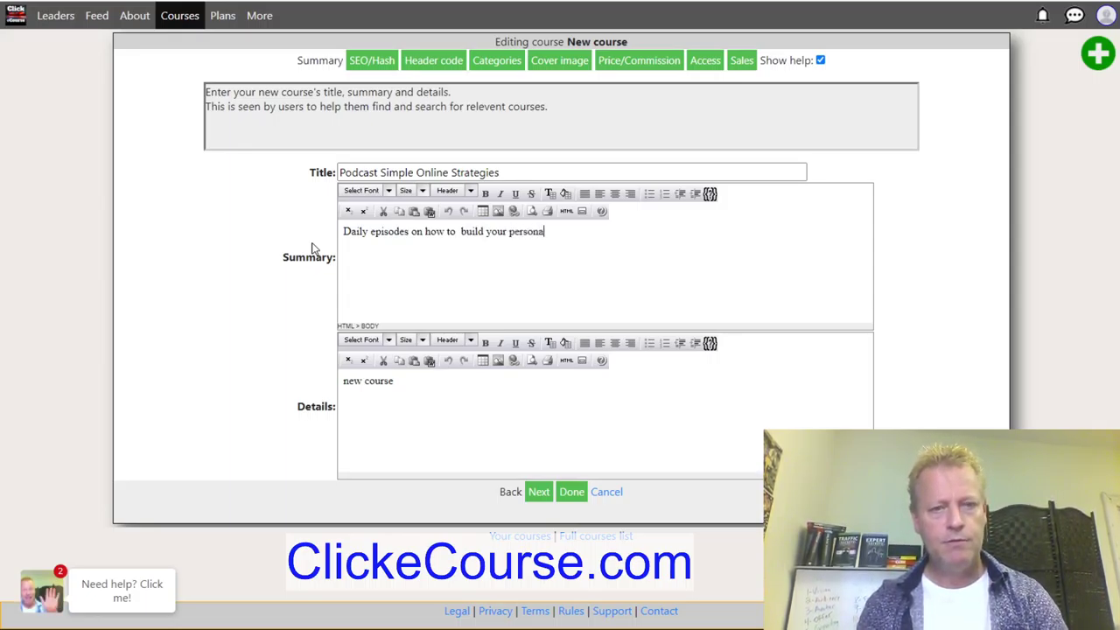
{"action": "type", "text": "brand a"}
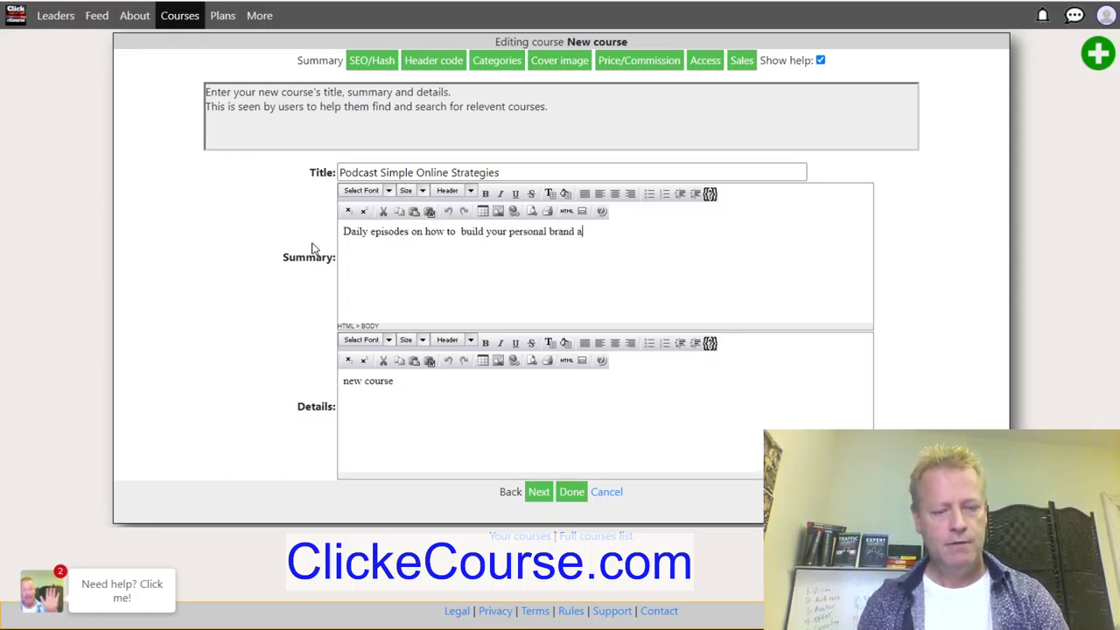
- Complete the summary sentence with "and use attraction marketing to grow your business."
{"action": "type", "text": "nd use attra"}
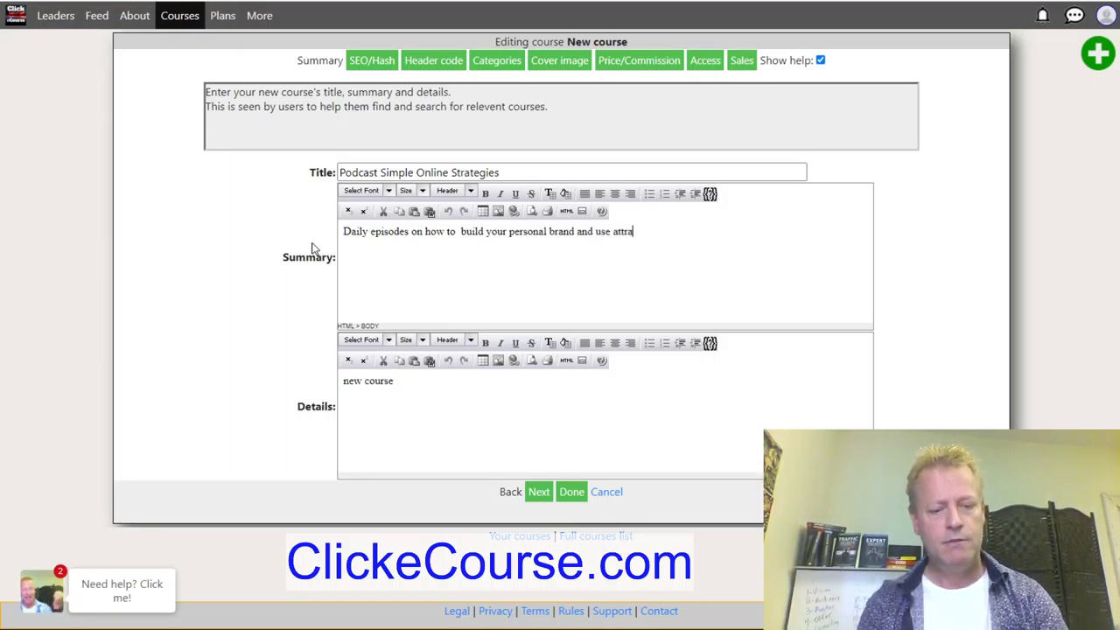
{"action": "type", "text": "ction marketing to group"}
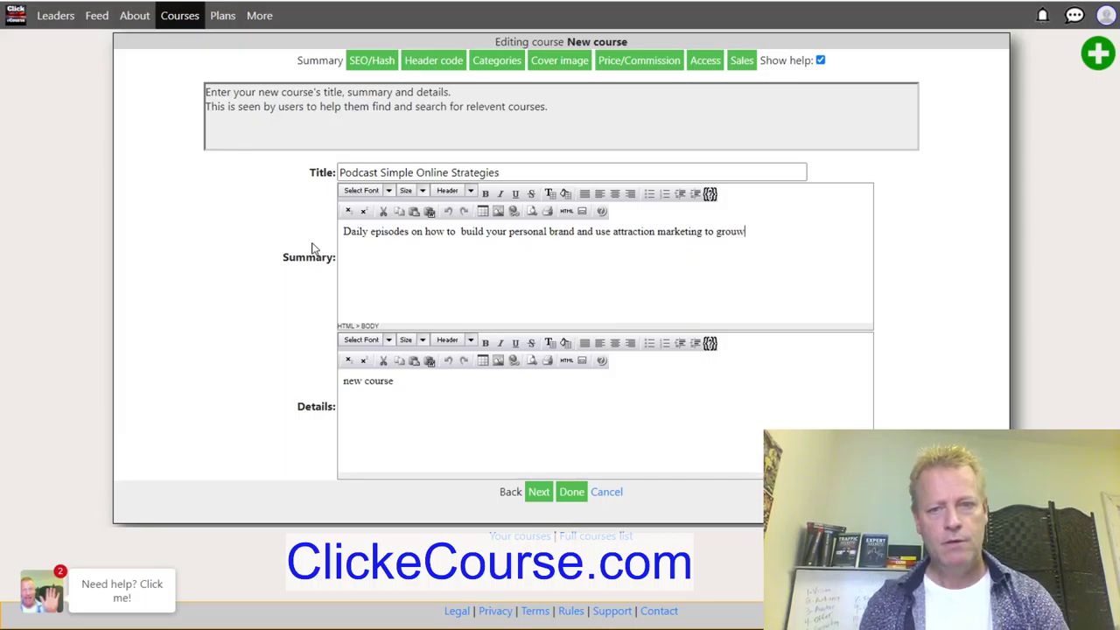
{"action": "key", "text": "BackSpace"}
{"action": "key", "text": "BackSpace"}
{"action": "type", "text": "w your p"}
{"action": "key", "text": "BackSpace"}
{"action": "type", "text": "business."}
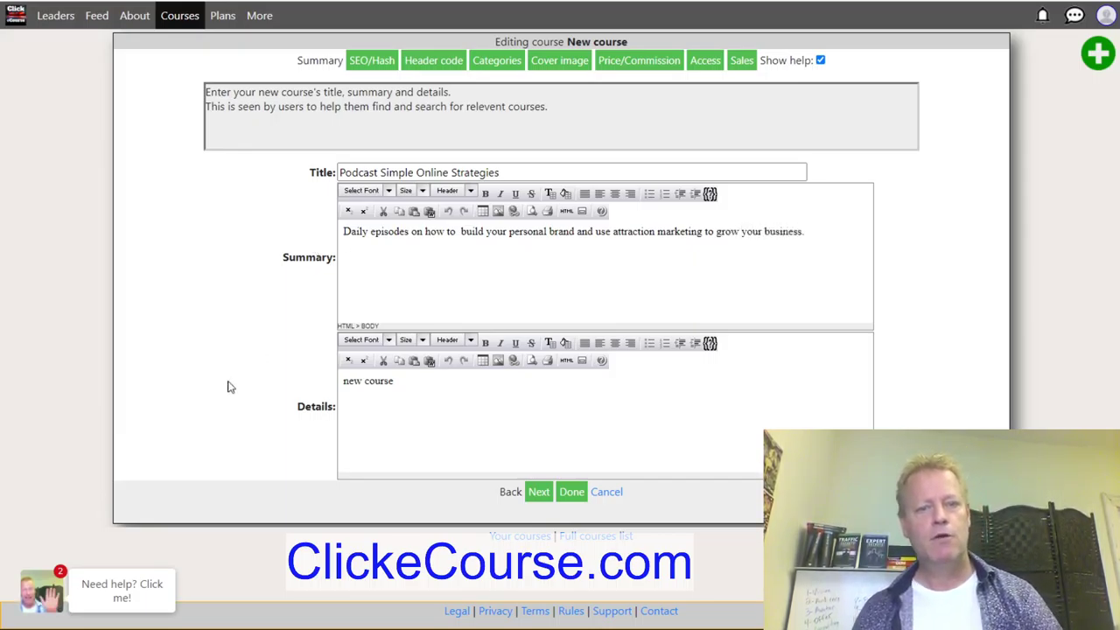
- Replace the placeholder details text with "I do daily videos and podcast episode to show you how you can build your brand online."
{"action": "left_click", "coordinate": [452, 380]}
{"action": "triple_click", "coordinate": [350, 387]}
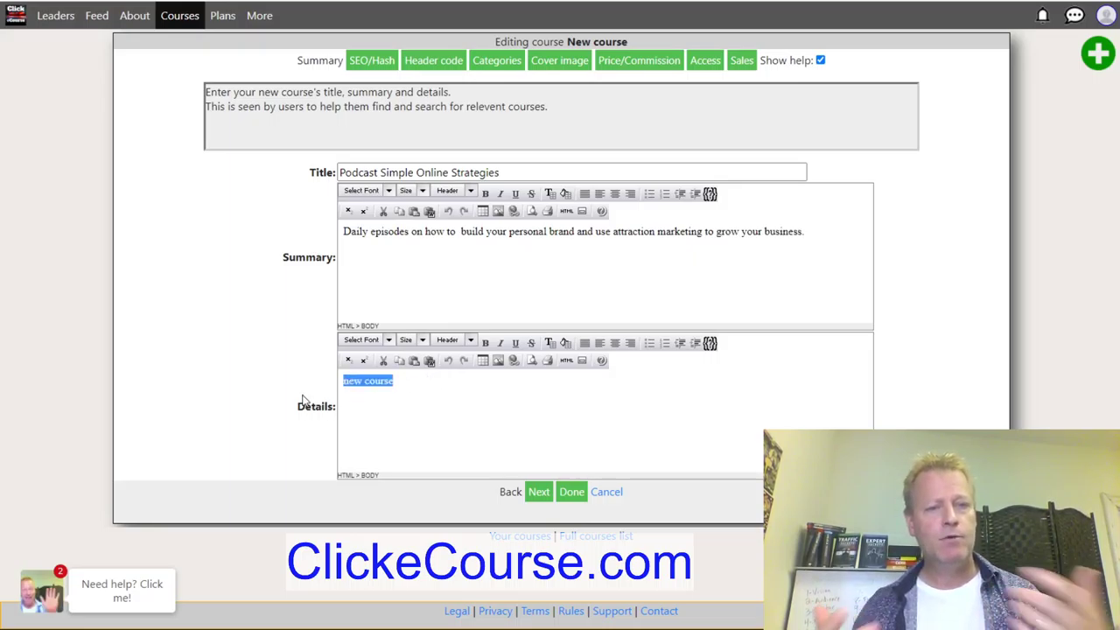
{"action": "type", "text": "I do dai"}
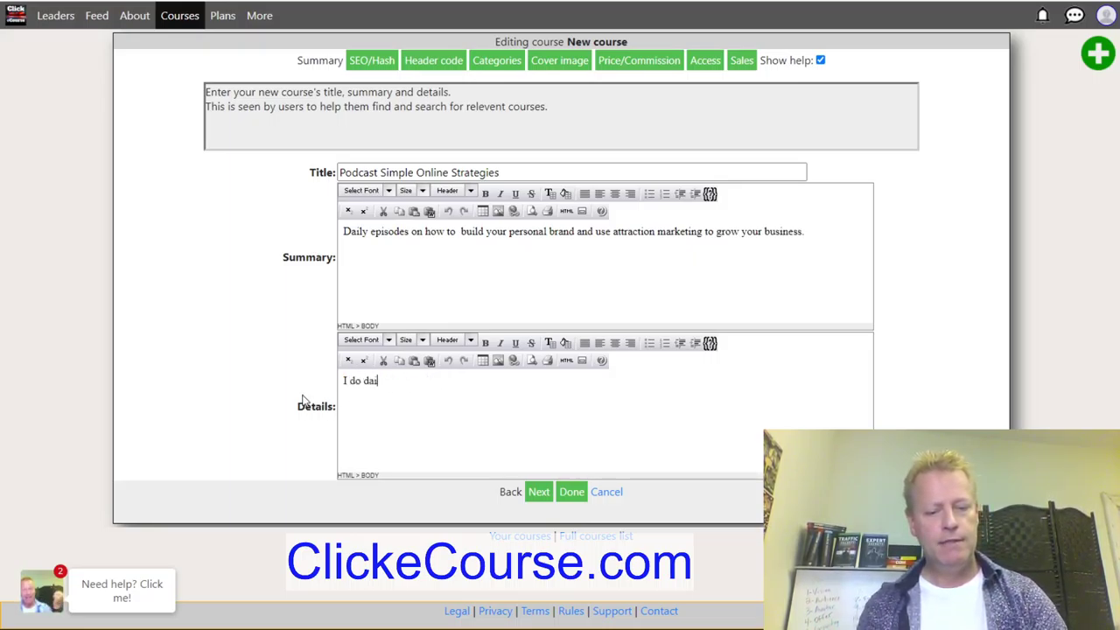
{"action": "type", "text": "ly videos and po"}
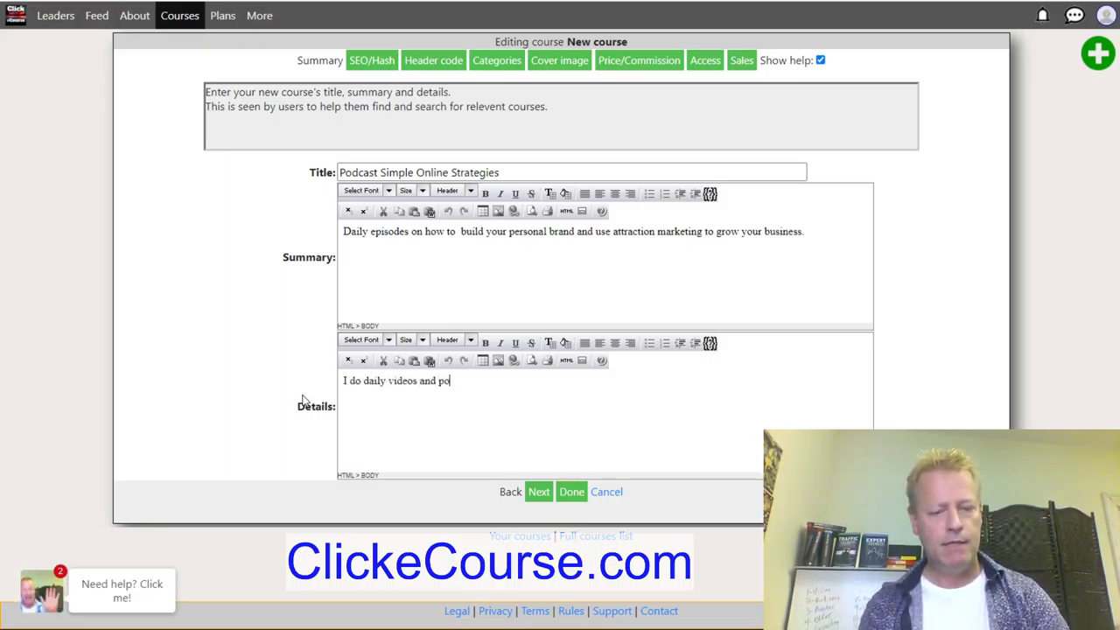
{"action": "type", "text": "dcast ep"}
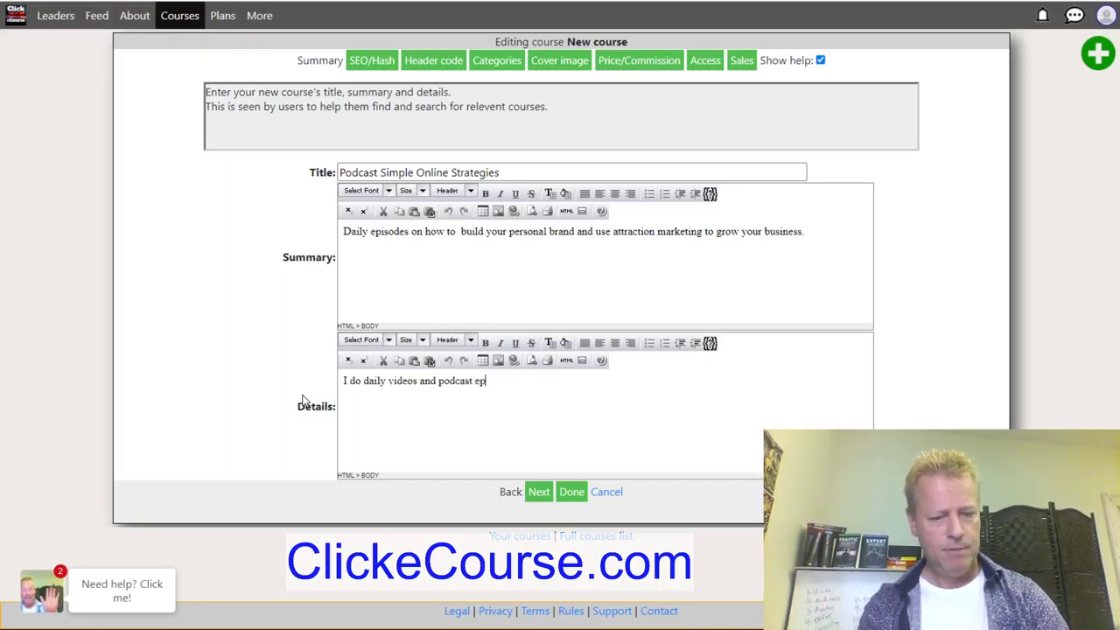
{"action": "type", "text": "isode to"}
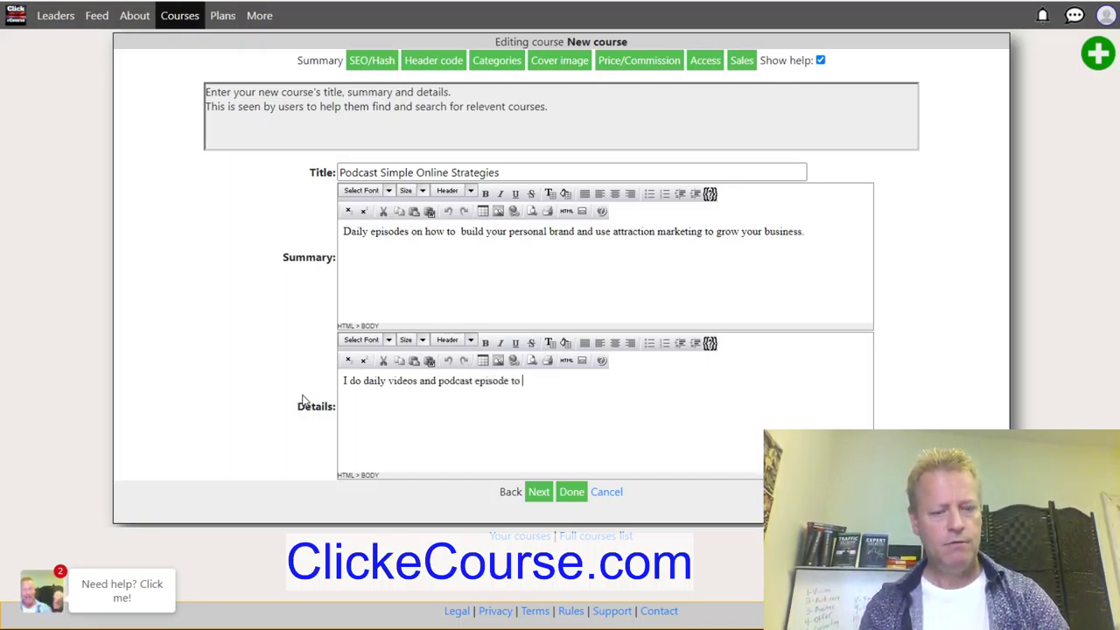
{"action": "type", "text": " show you "}
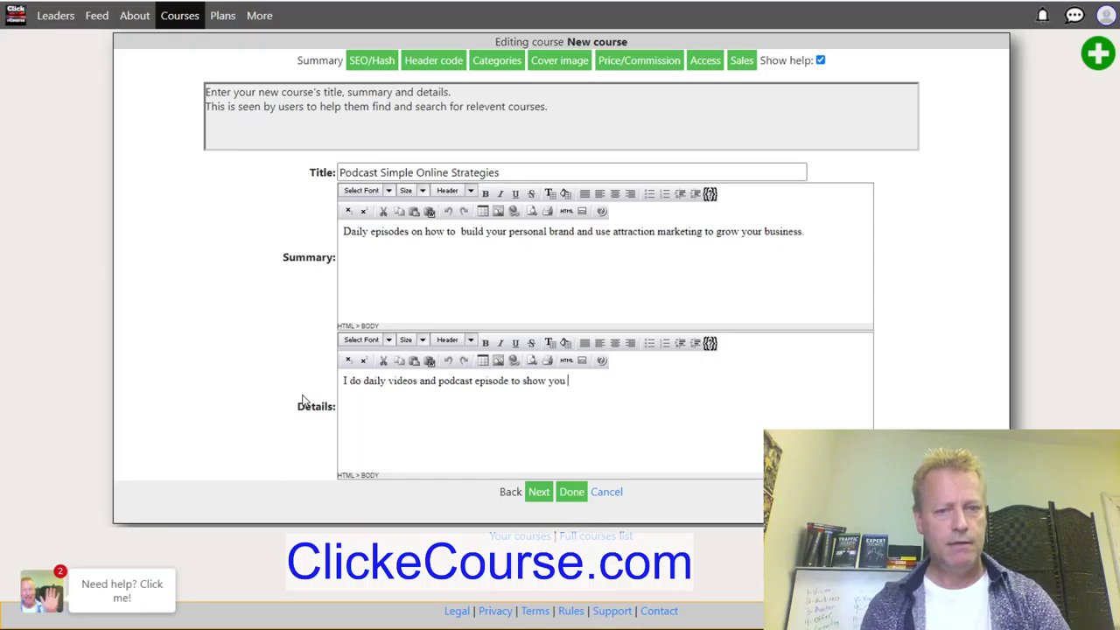
{"action": "type", "text": "how your"}
{"action": "type", "text": " can build your "}
{"action": "type", "text": "brand online."}
- Start a second details paragraph with "Using personal branding and social media, you can learn the basic strategies and"
{"action": "type", "text": "Using persona"}
{"action": "type", "text": "l brand"}
{"action": "type", "text": "ing an "}
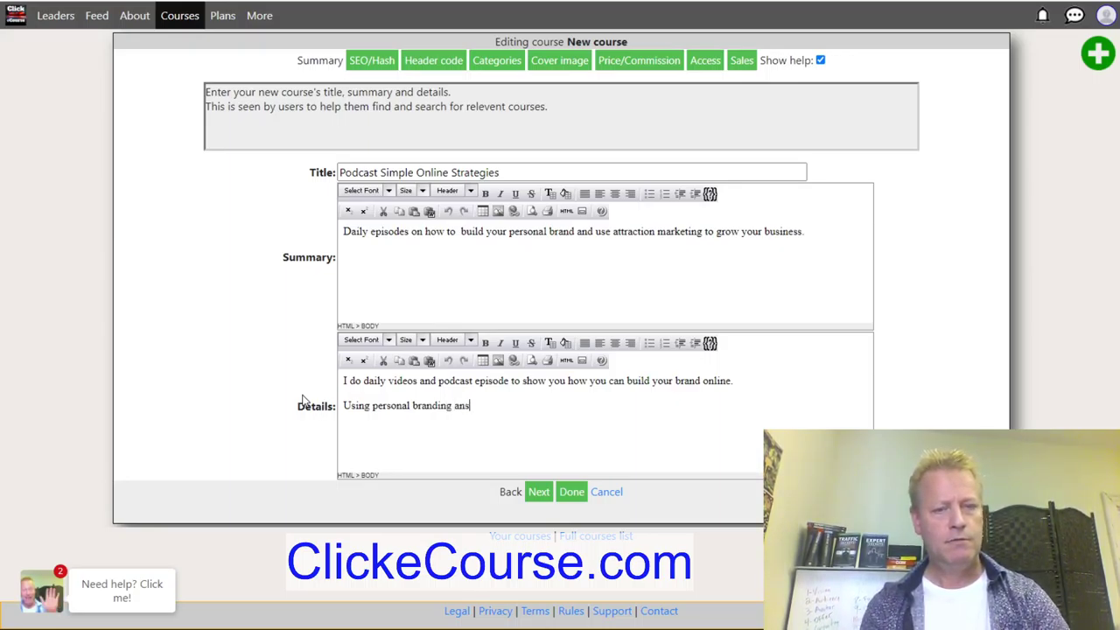
{"action": "type", "text": "d cold"}
{"action": "key", "text": "BackSpace"}
{"action": "key", "text": "BackSpace"}
{"action": "key", "text": "BackSpace"}
{"action": "type", "text": "ocial media"}
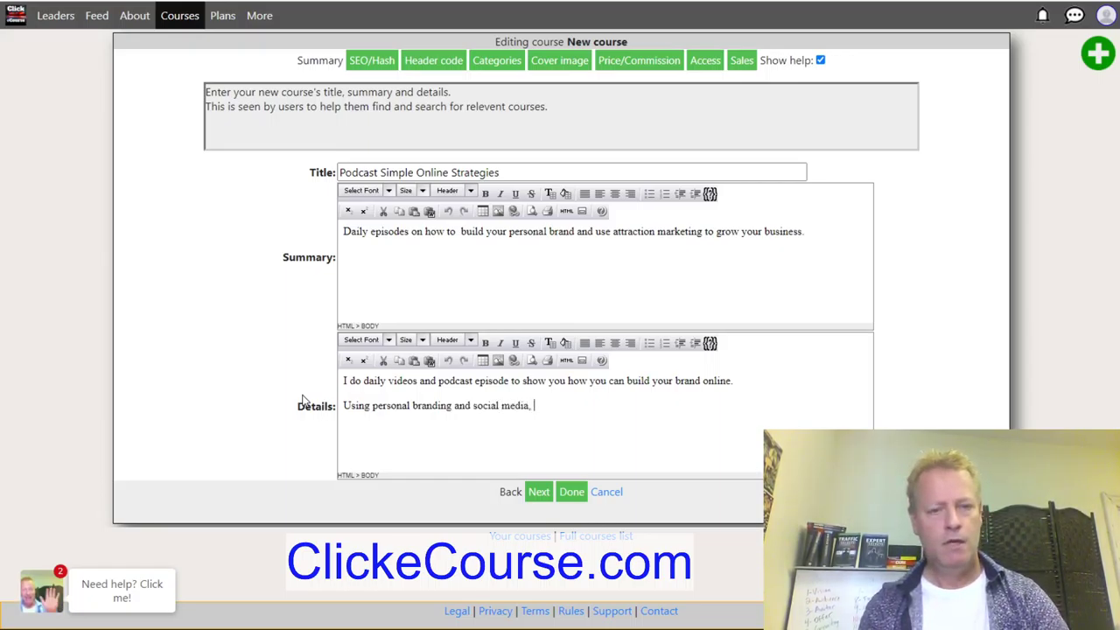
{"action": "type", "text": ", you can lear"}
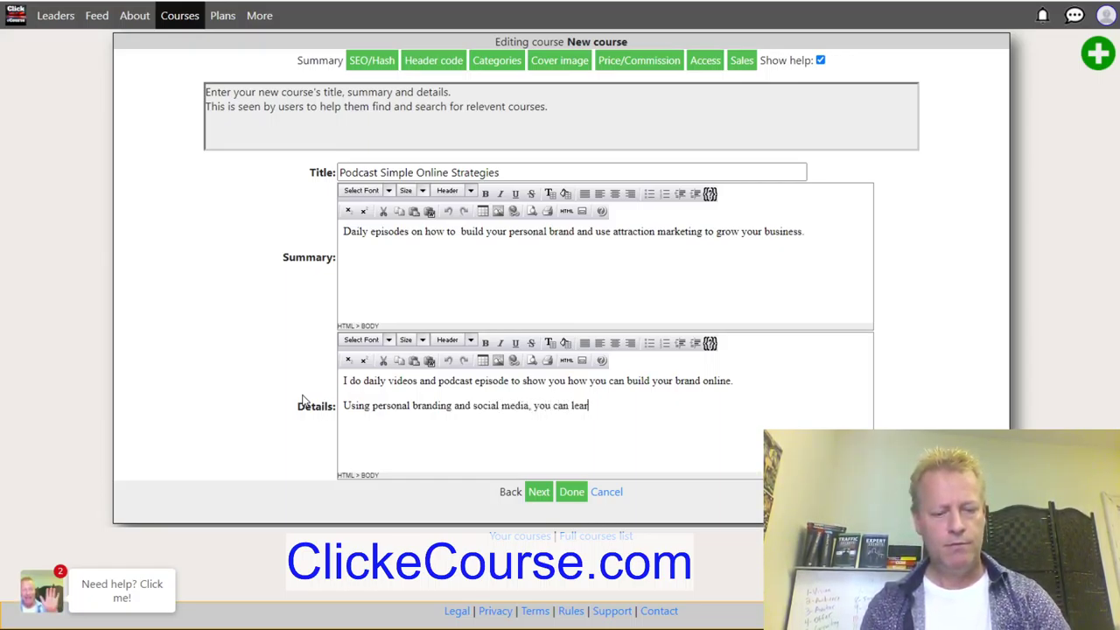
{"action": "type", "text": "n the basic strat"}
{"action": "key", "text": "BackSpace"}
{"action": "type", "text": "a"}
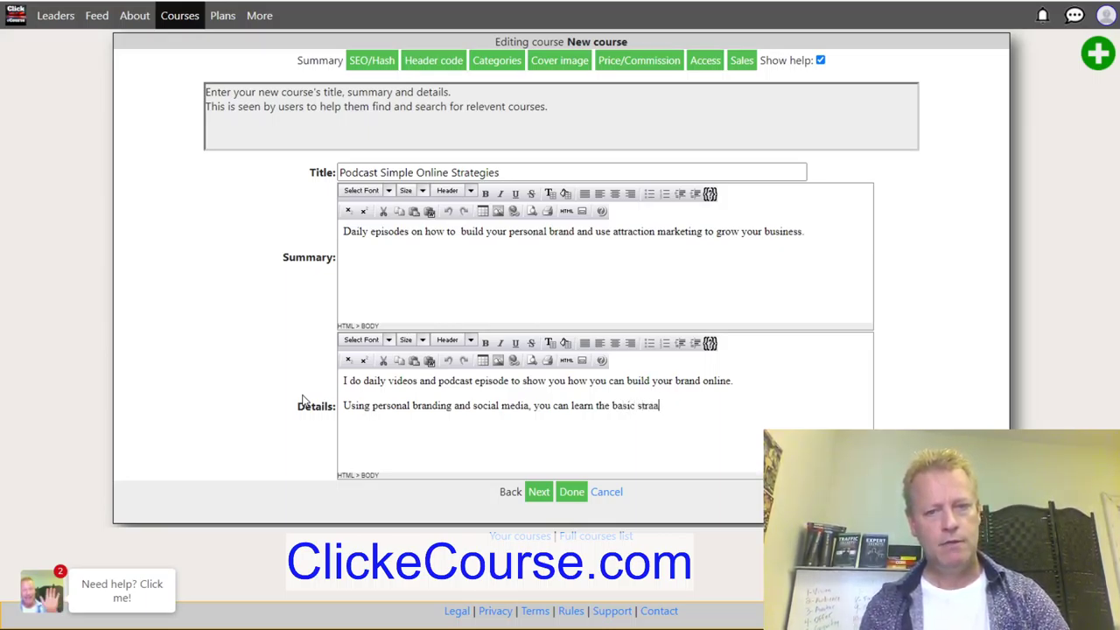
{"action": "type", "text": "tegies and "}
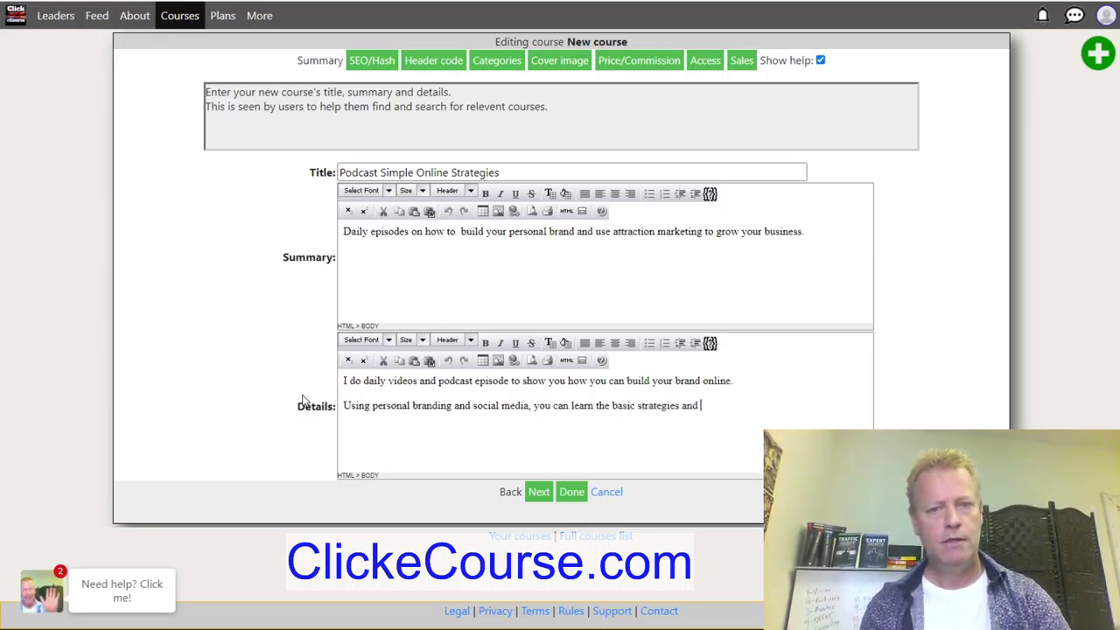
- Finish the second details paragraph with "tools you need to learn to grow a fan base on social media."
{"action": "type", "text": "tools you need"}
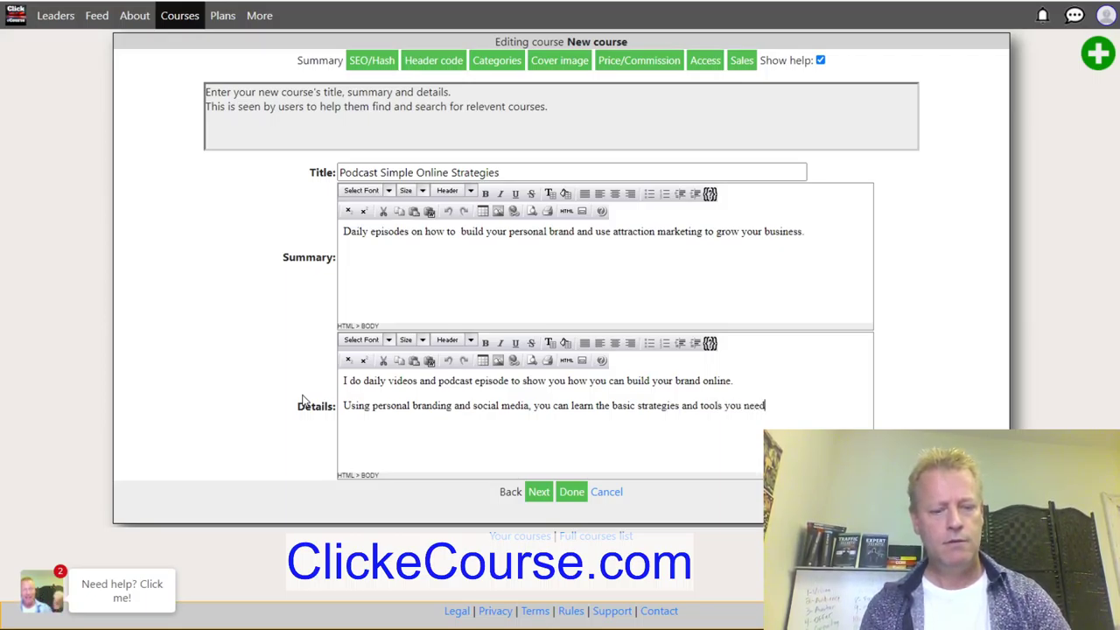
{"action": "type", "text": " to learn to"}
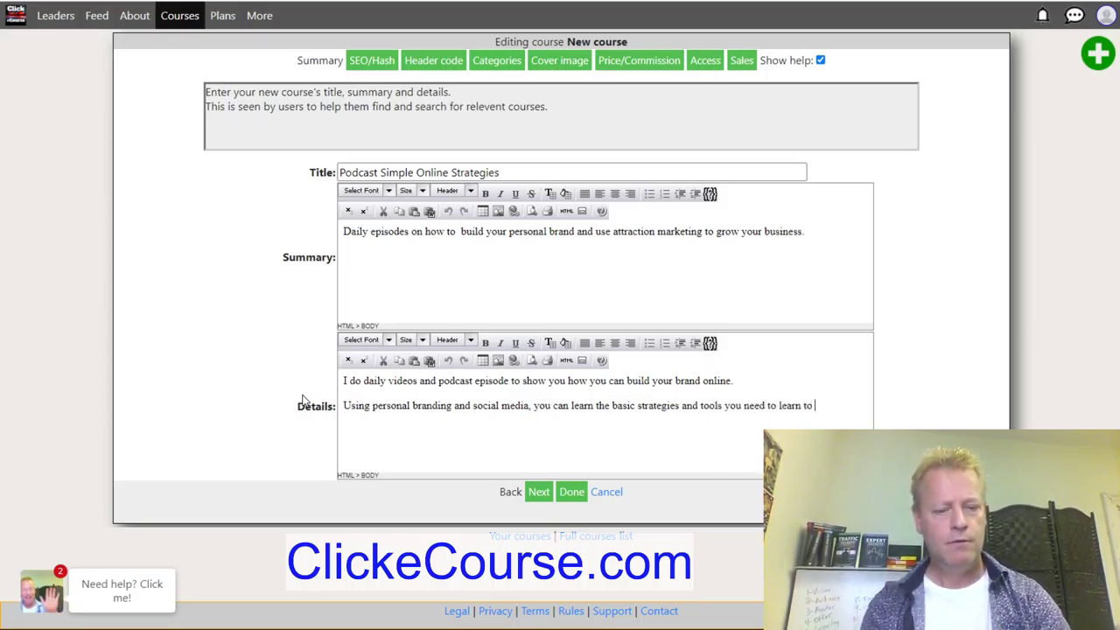
{"action": "type", "text": " grow "}
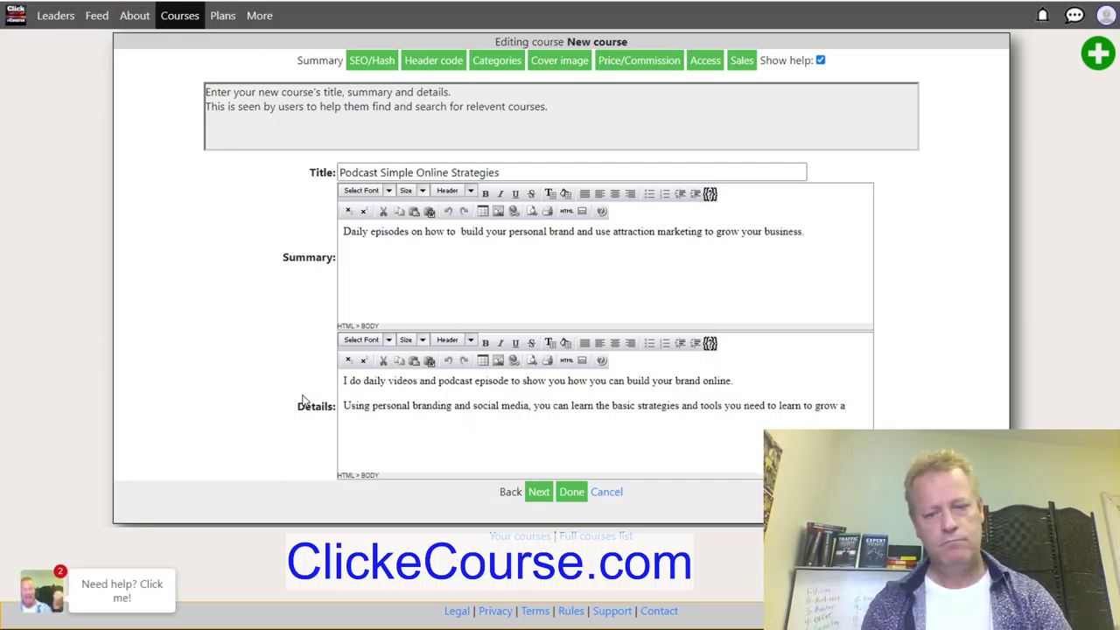
{"action": "type", "text": "a fan bas"}
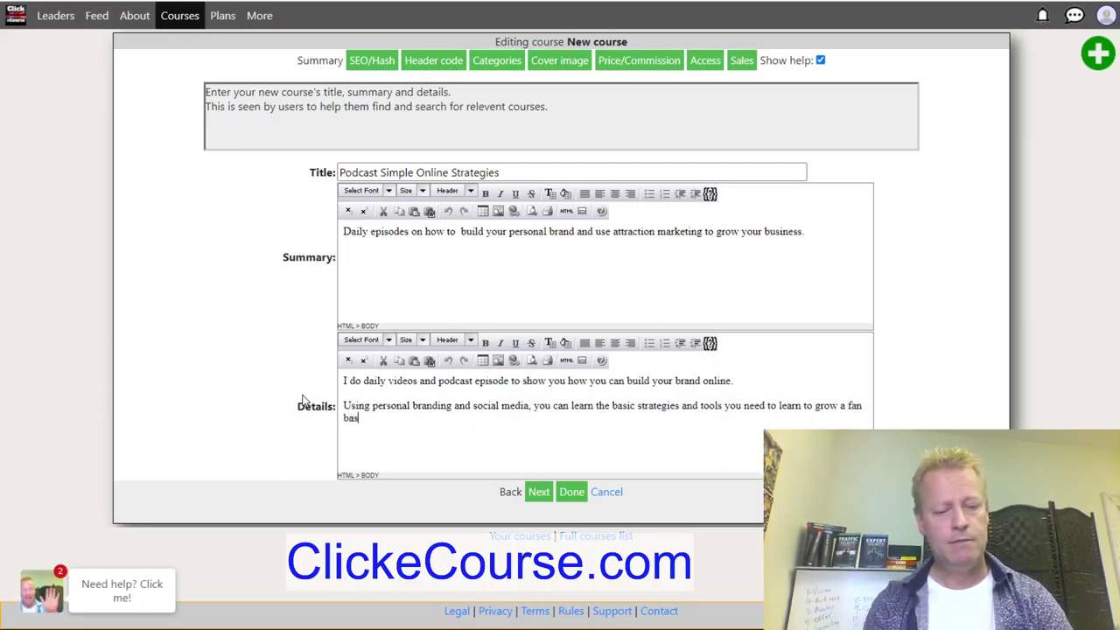
{"action": "type", "text": "e on social media."}
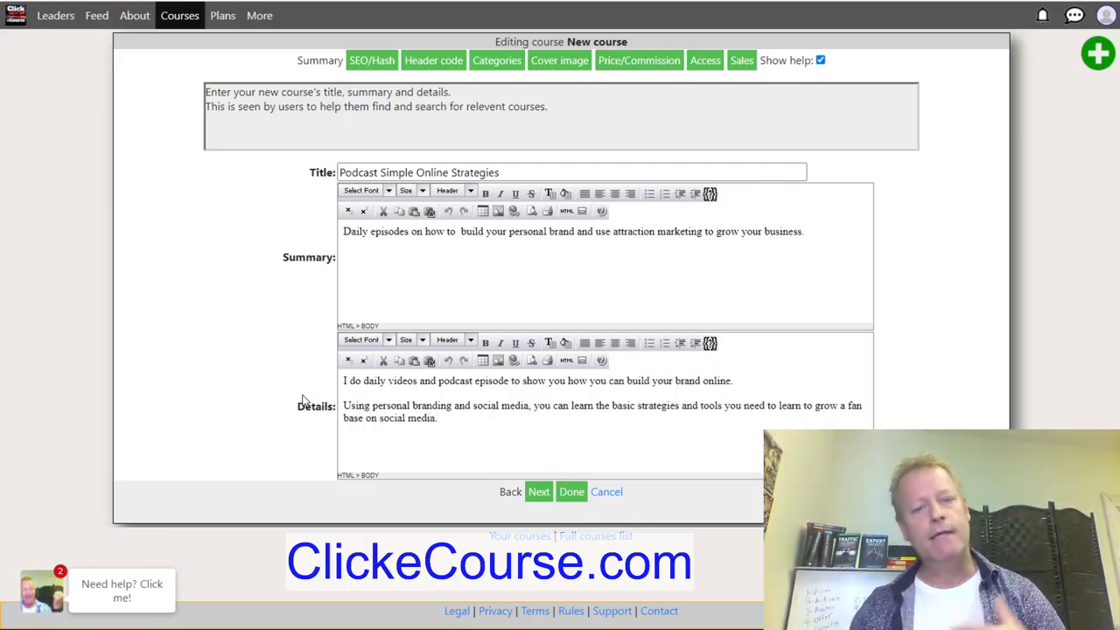
- Add a third details paragraph reading "Sp they learn to know, like and trust you and eventually buy from you."
{"action": "key", "text": "Return"}
{"action": "type", "text": "Sp they lea"}
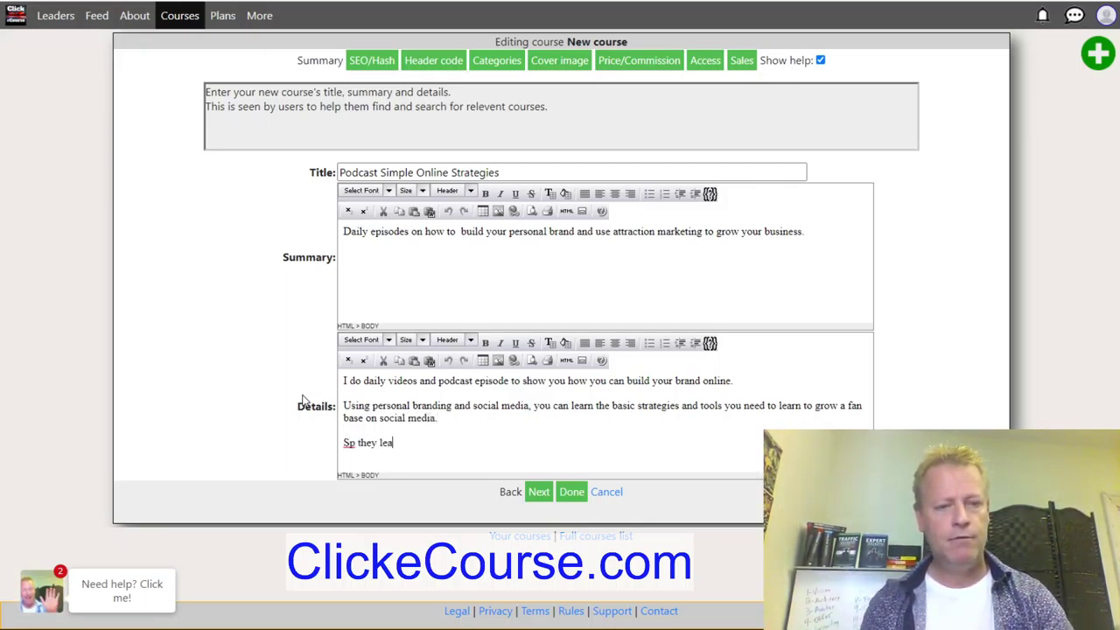
{"action": "type", "text": "rn to k"}
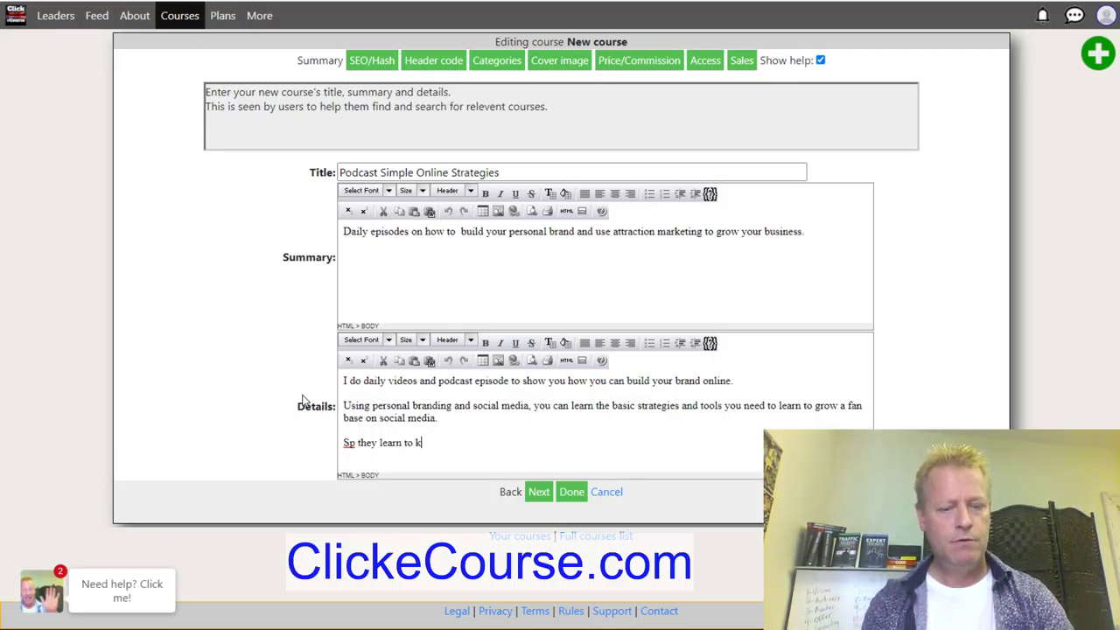
{"action": "type", "text": "now, like and trust and"}
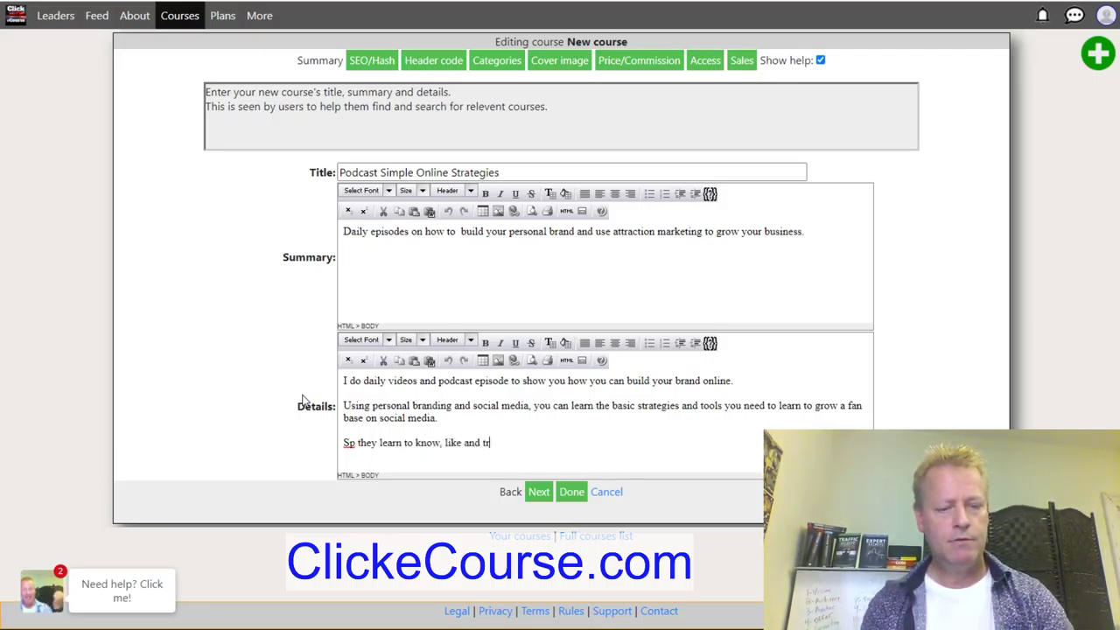
{"action": "key", "text": "BackSpace"}
{"action": "key", "text": "BackSpace"}
{"action": "key", "text": "BackSpace"}
{"action": "type", "text": "y"}
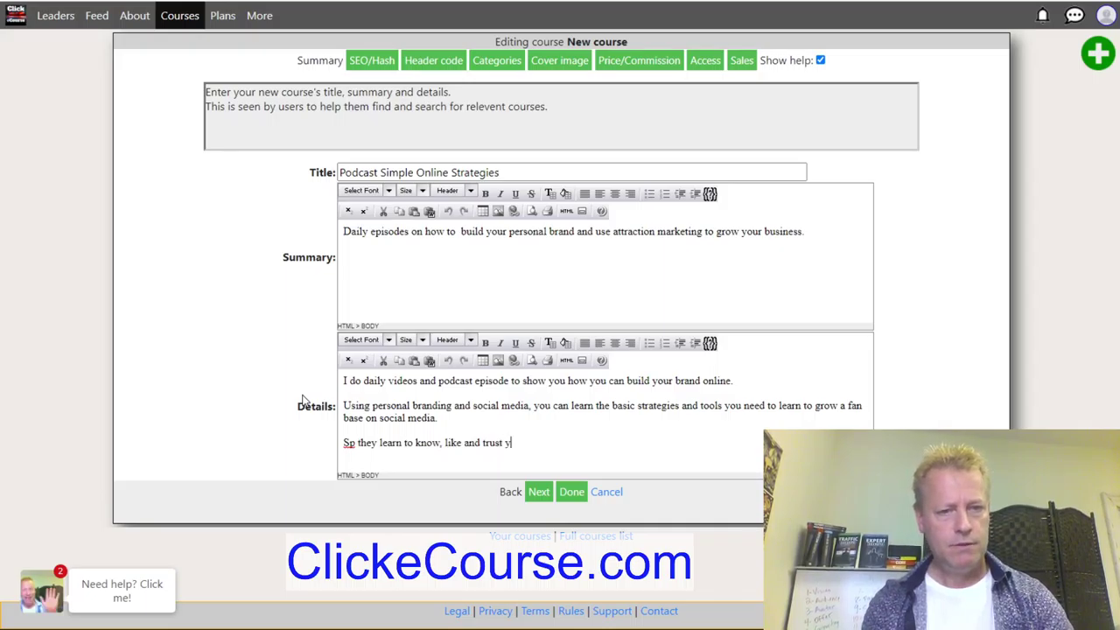
{"action": "type", "text": "ou and even"}
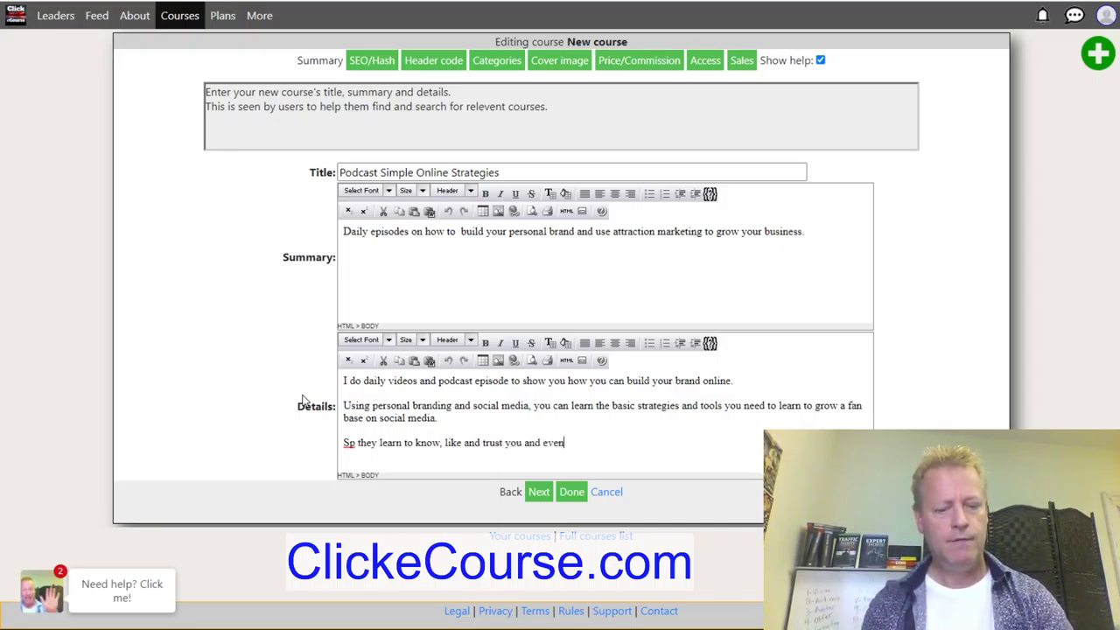
{"action": "type", "text": "tually buy from "}
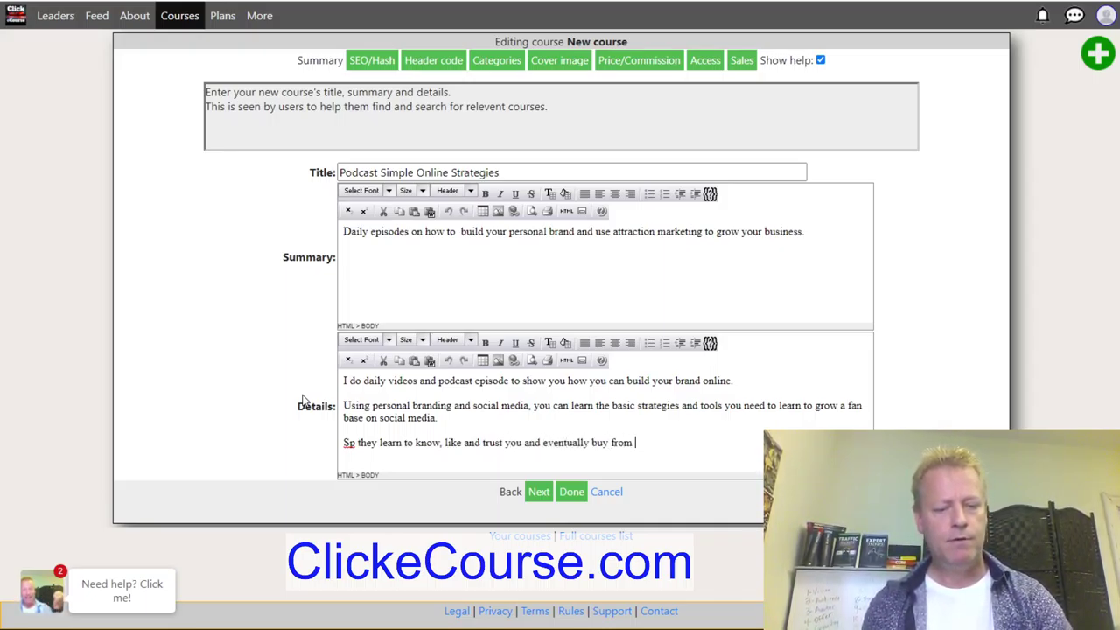
{"action": "type", "text": "you."}
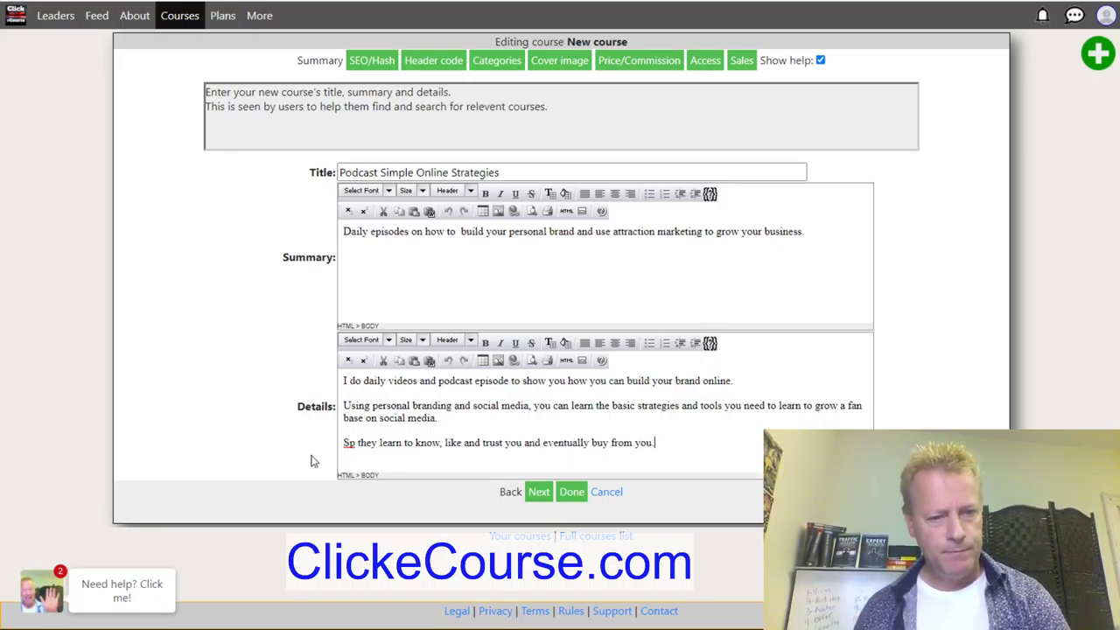
- Correct "Sp" to "So" in the third details paragraph and extend its ending with "without ever having to re…"
{"action": "left_click", "coordinate": [357, 442]}
{"action": "key", "text": "BackSpace"}
{"action": "type", "text": "o"}
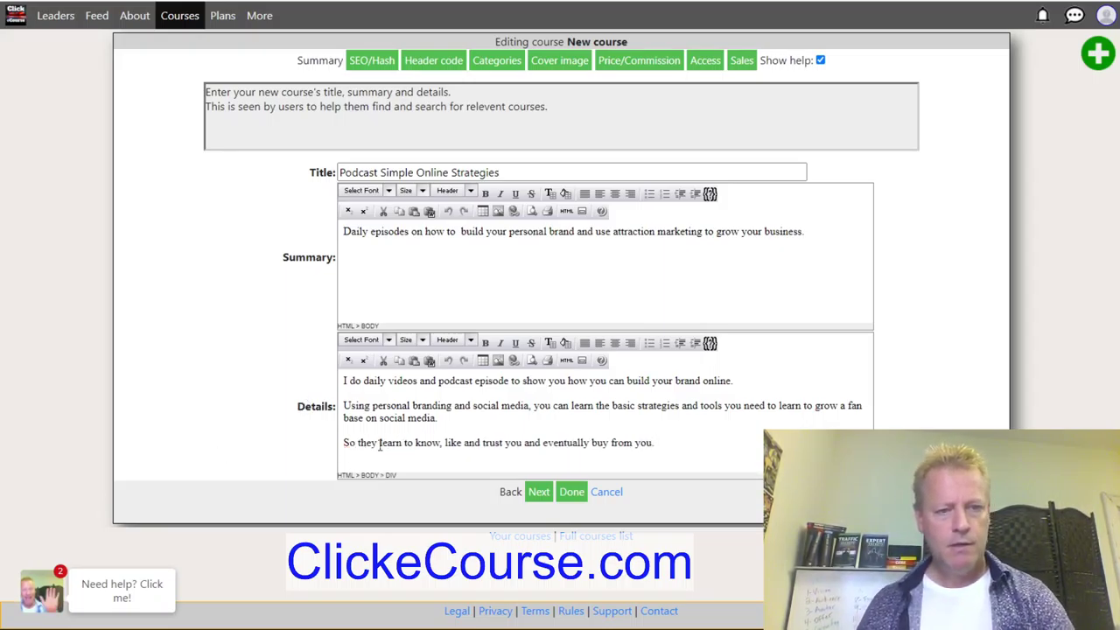
{"action": "left_click", "coordinate": [658, 442]}
{"action": "type", "text": "withou"}
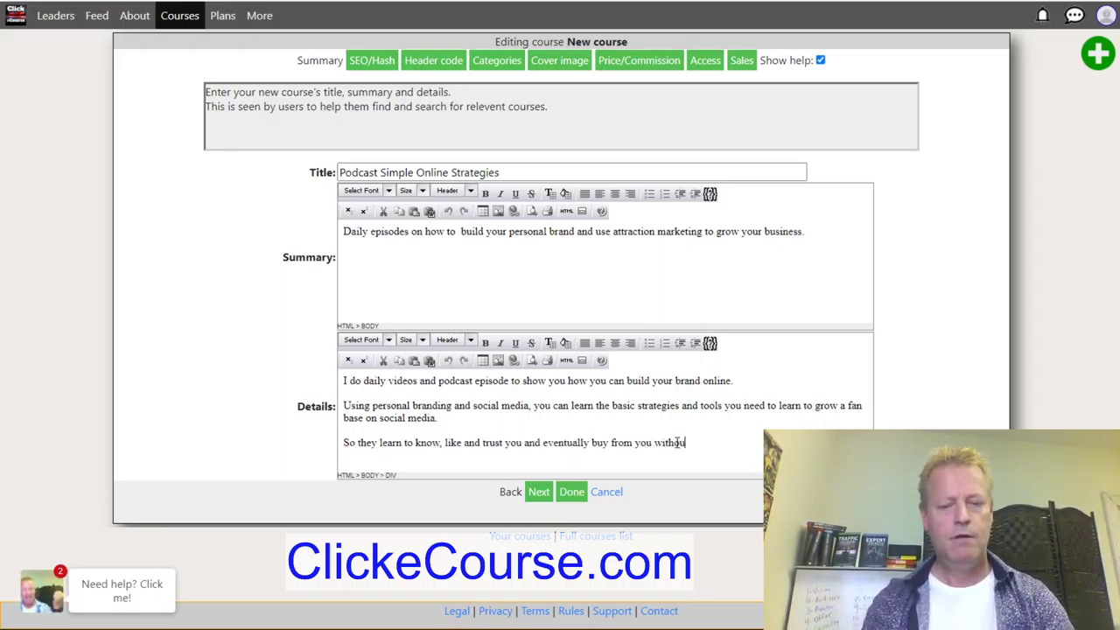
{"action": "type", "text": "t ever having to re "}
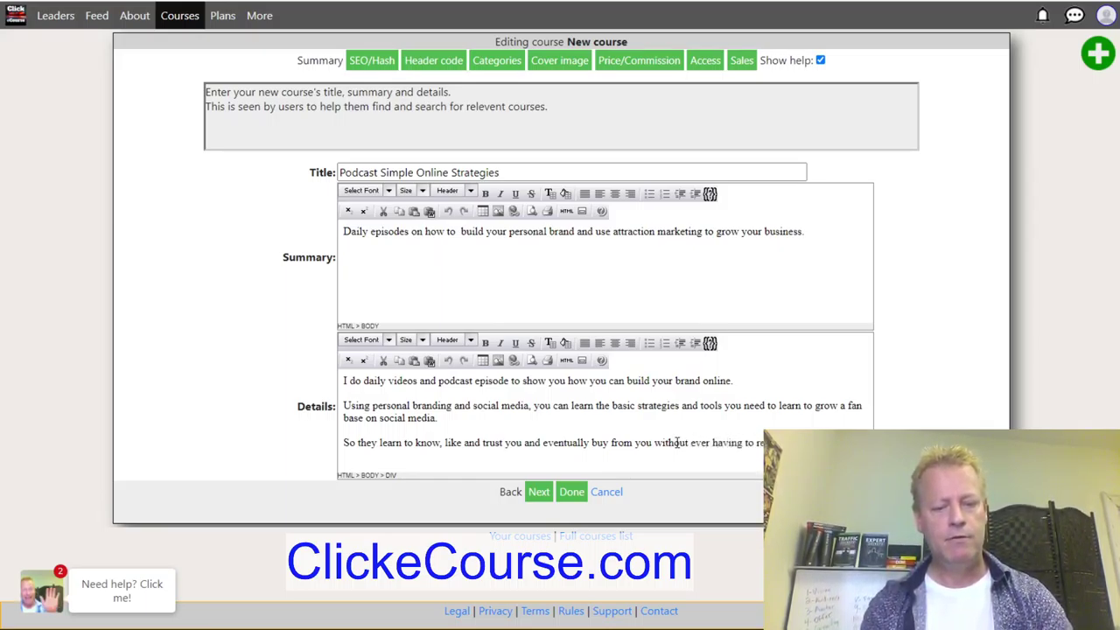
- Add a final details paragraph reading "They'll come to you!" and save the course
{"action": "type", "text": "T"}
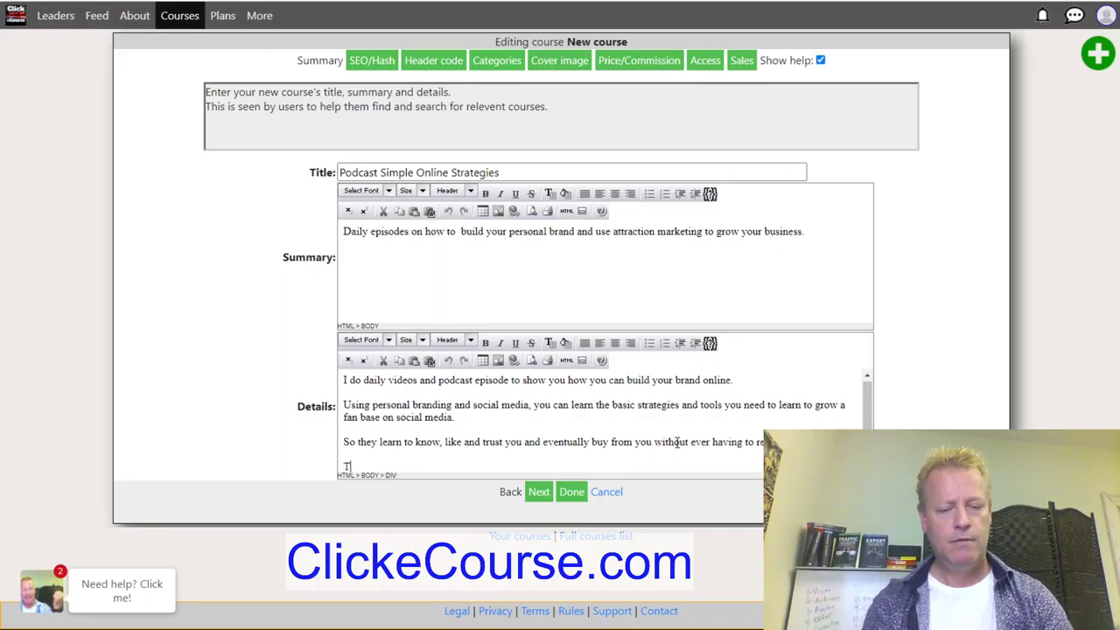
{"action": "type", "text": "hey'll come to you!"}
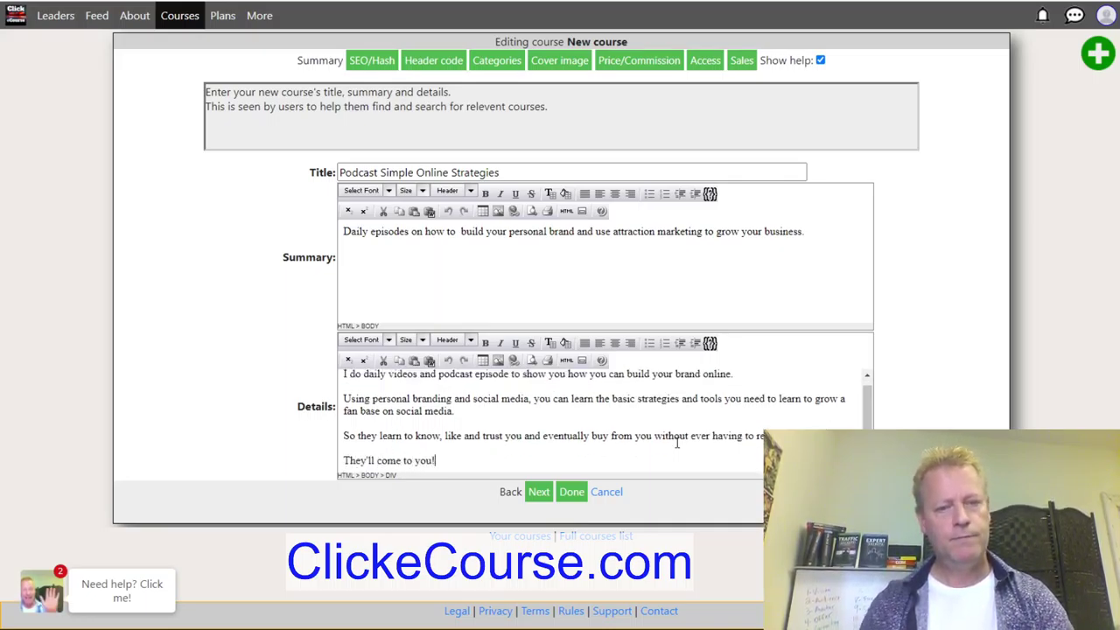
{"action": "left_click", "coordinate": [571, 491]}
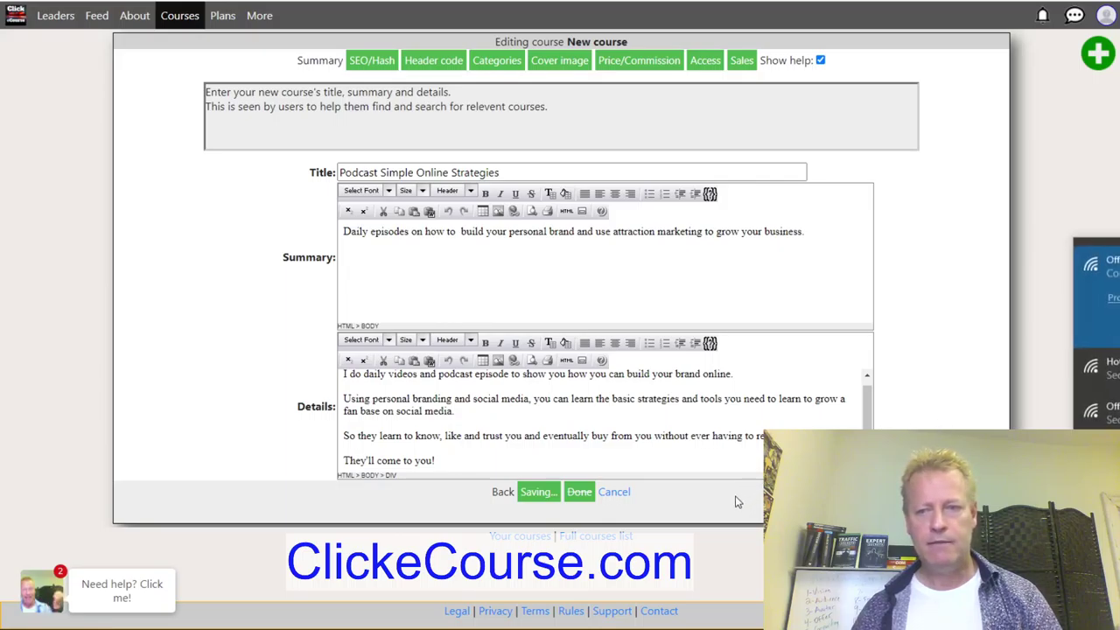
- Copy the whole details text into a new Notepad++ document as a backup and return to the course editor
{"action": "left_click", "coordinate": [567, 425]}
{"action": "key", "text": "ctrl+a"}
{"action": "key", "text": "ctrl+c"}
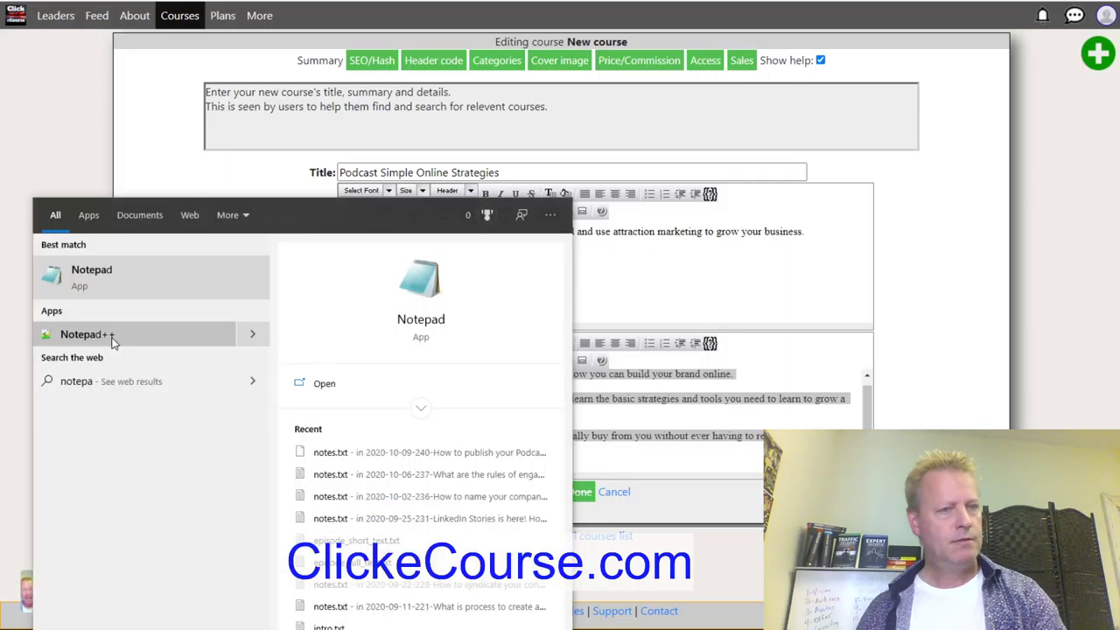
{"action": "left_click", "coordinate": [111, 265]}
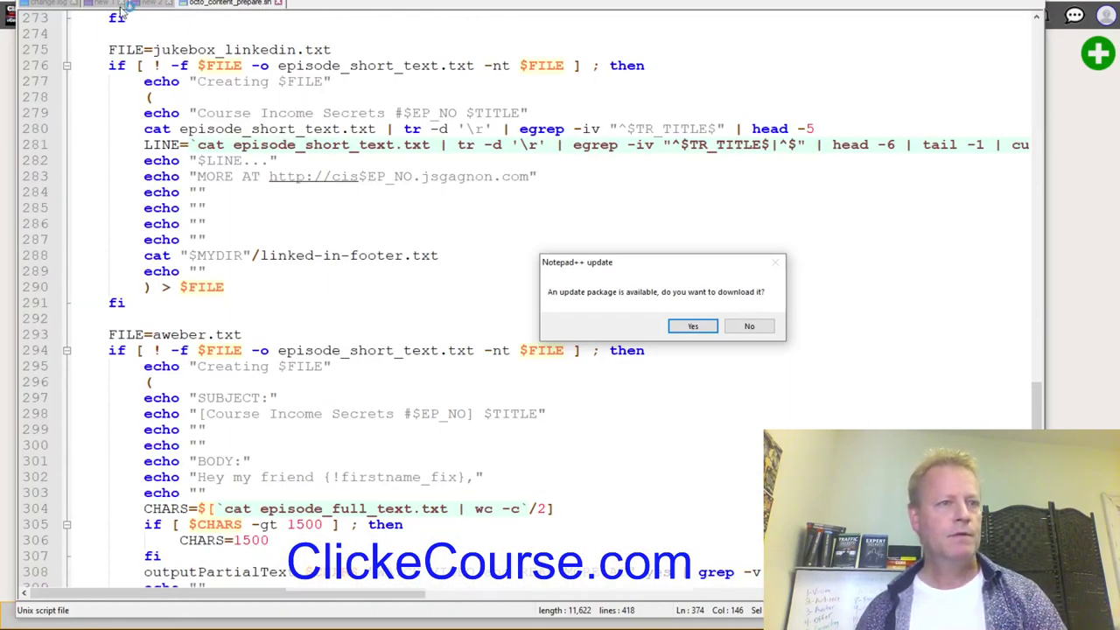
{"action": "key", "text": "Escape"}
{"action": "key", "text": "ctrl+n"}
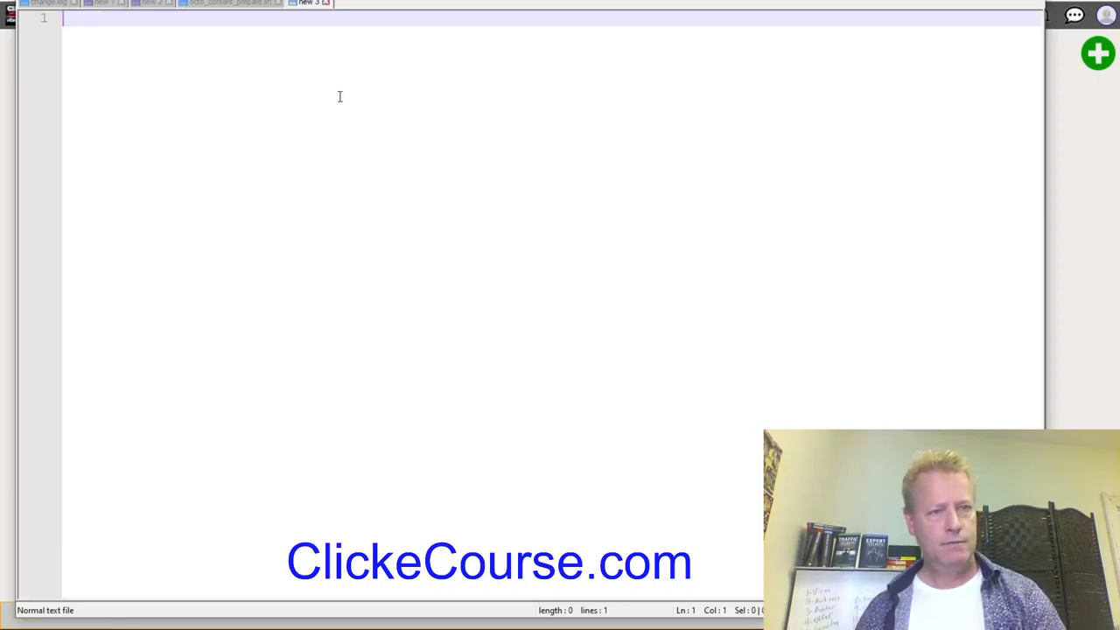
{"action": "key", "text": "ctrl+v"}
{"action": "key", "text": "alt+Tab"}
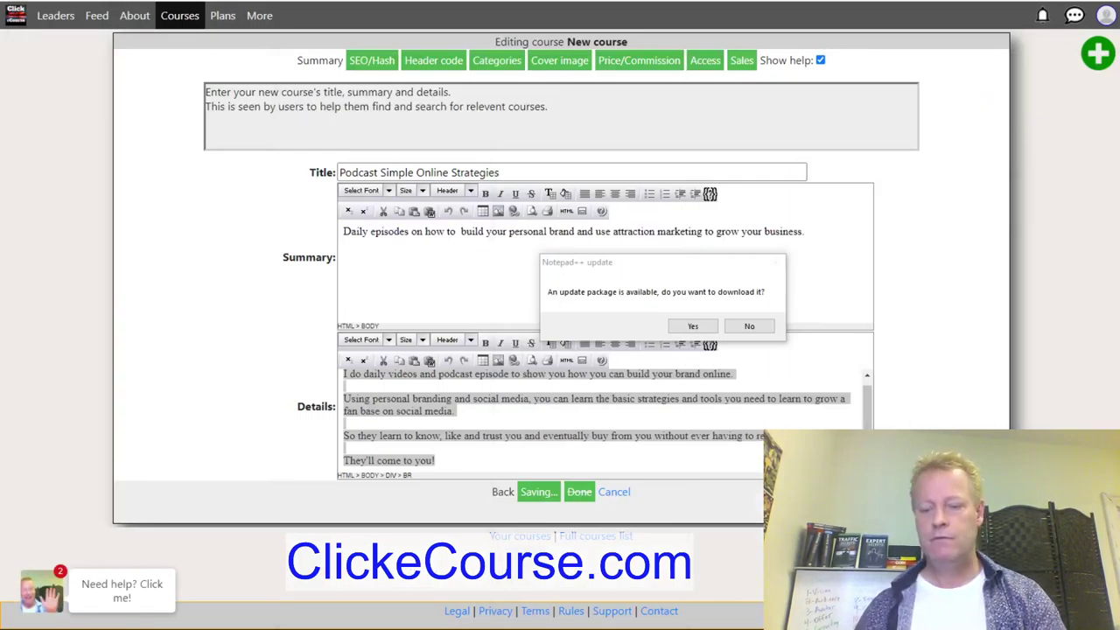
- Decline the Notepad++ update and copy the entered summary and title texts from the course form
{"action": "left_click", "coordinate": [749, 326]}
{"action": "triple_click", "coordinate": [512, 250]}
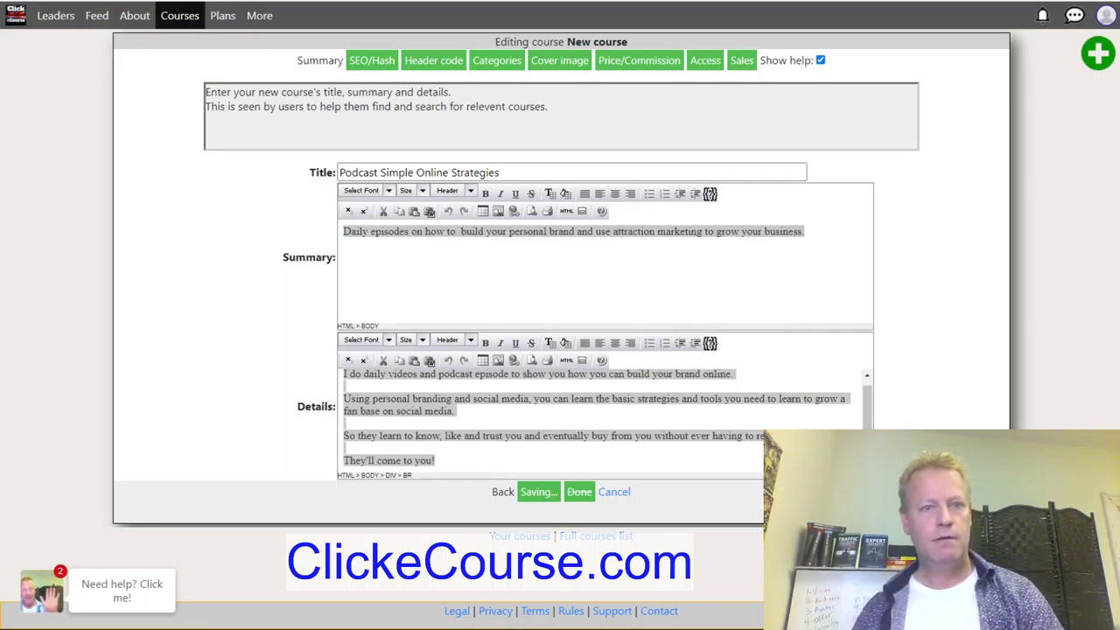
{"action": "left_click_drag", "start_coordinate": [516, 175], "coordinate": [293, 182]}
{"action": "key", "text": "ctrl+c"}
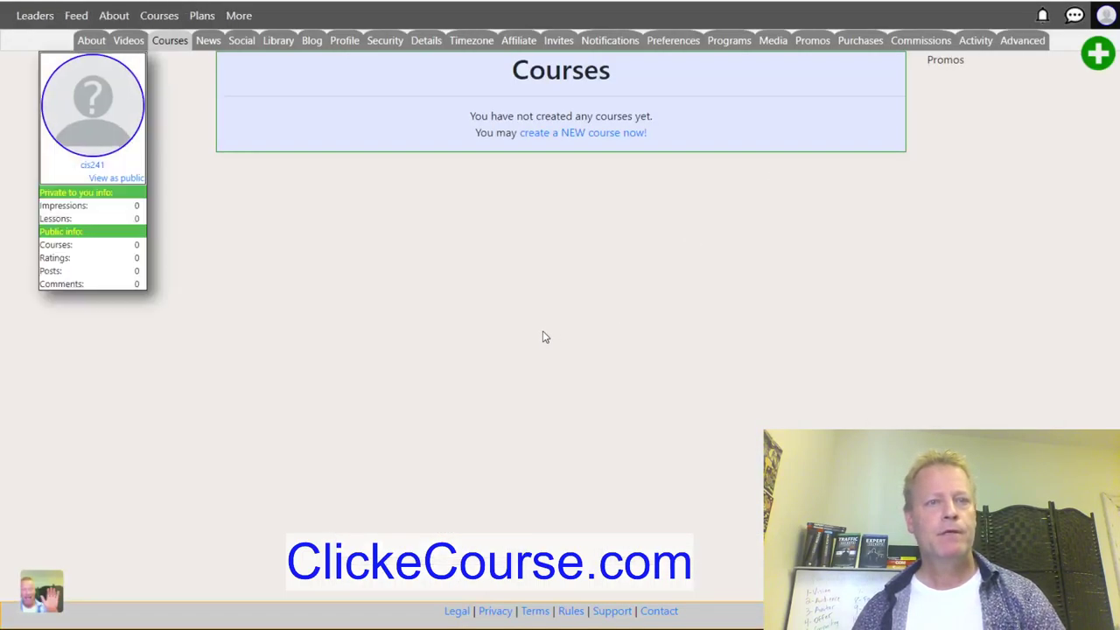
- Start a new course from the empty course list and set its title to "Podcast Simple Online Strategies"
{"action": "left_click", "coordinate": [560, 134]}
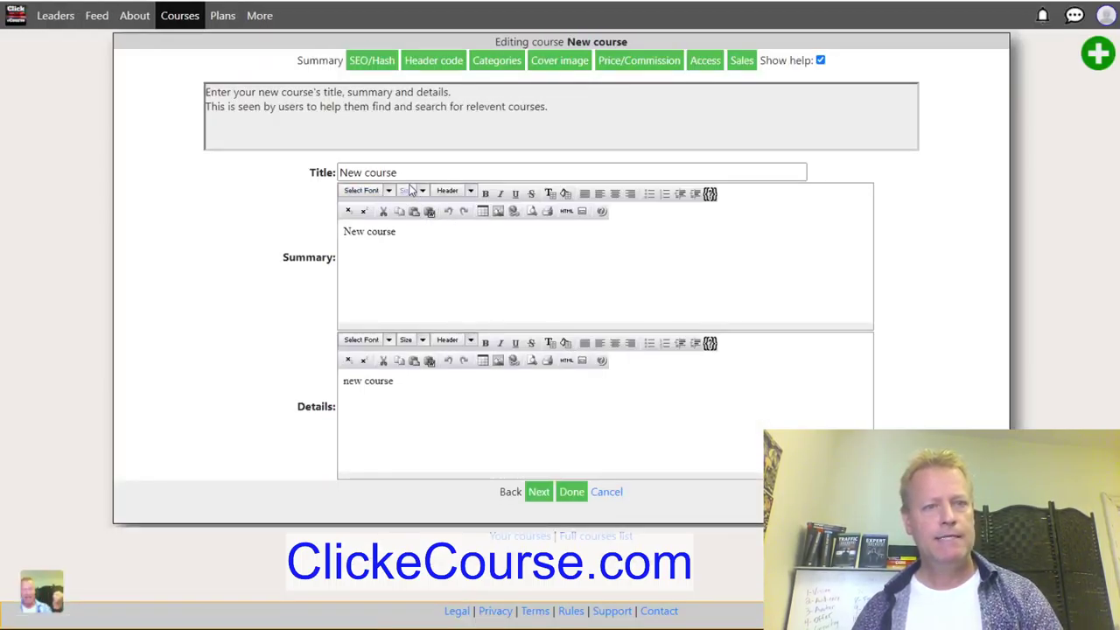
{"action": "left_click_drag", "start_coordinate": [373, 172], "coordinate": [279, 168]}
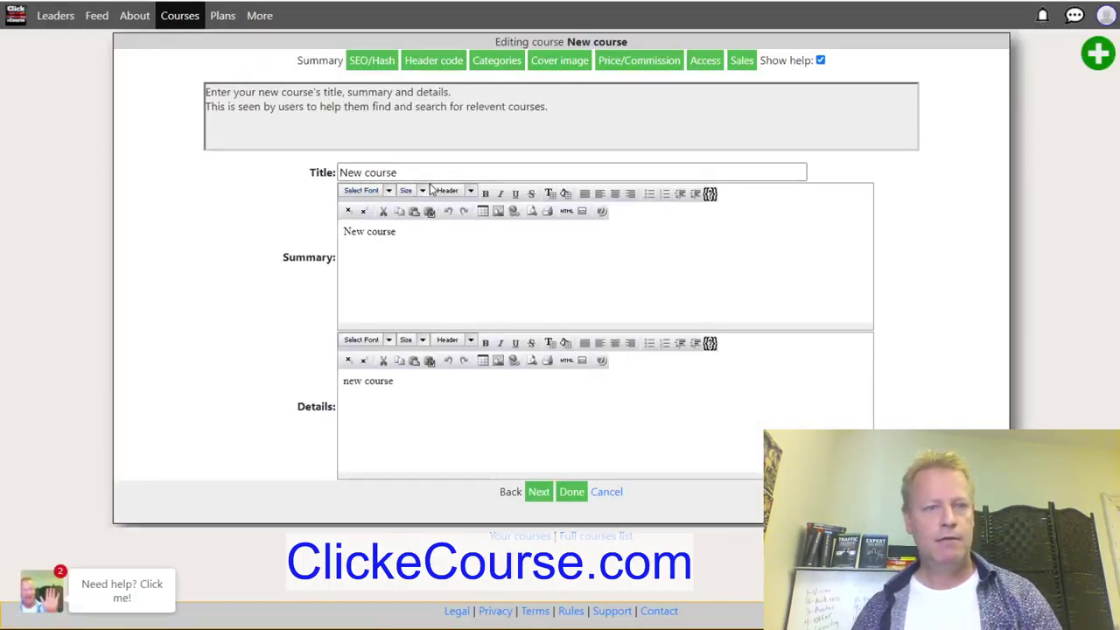
{"action": "left_click_drag", "start_coordinate": [415, 172], "coordinate": [300, 176]}
{"action": "key", "text": "ctrl+v"}
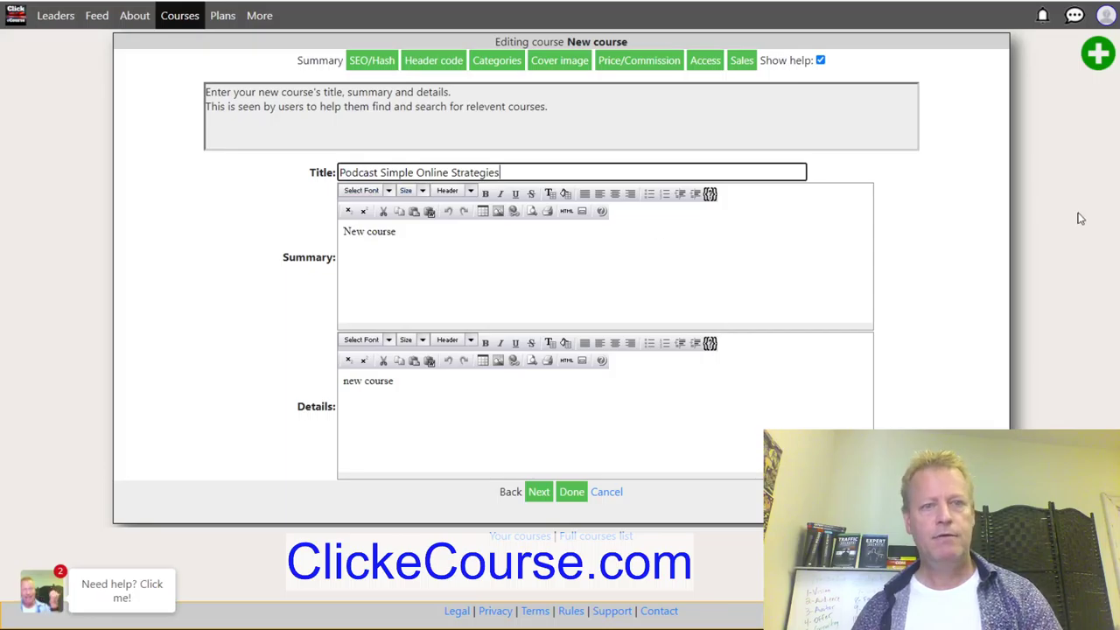
{"action": "key", "text": "Tab"}
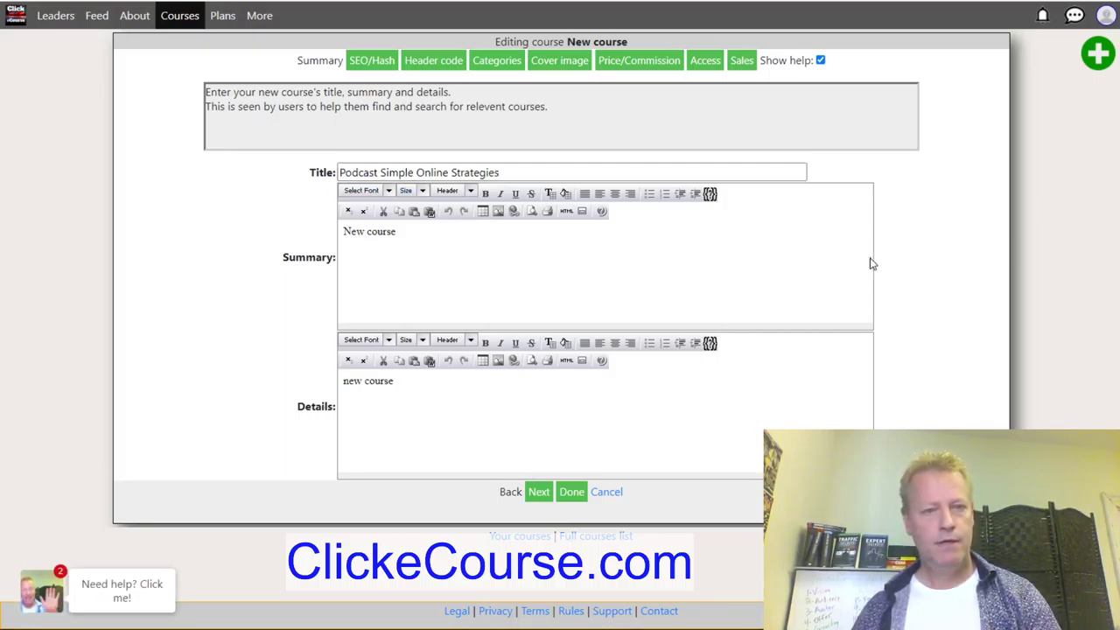
- Set the summary to "Daily episodes on how to build your personal brand and use attraction marketing to grow your business.", paste the backed-up details and save
{"action": "type", "text": "Daily episodes on how to  build your personal brand and use attraction marketing to grow your business."}
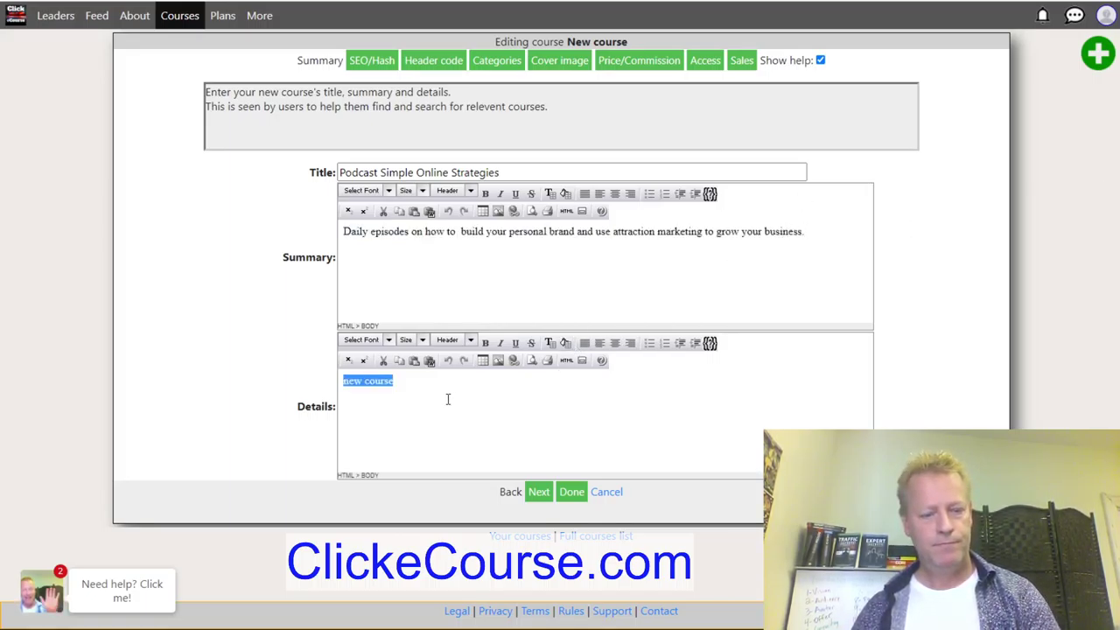
{"action": "key", "text": "ctrl+a"}
{"action": "key", "text": "ctrl+v"}
{"action": "left_click", "coordinate": [551, 494]}
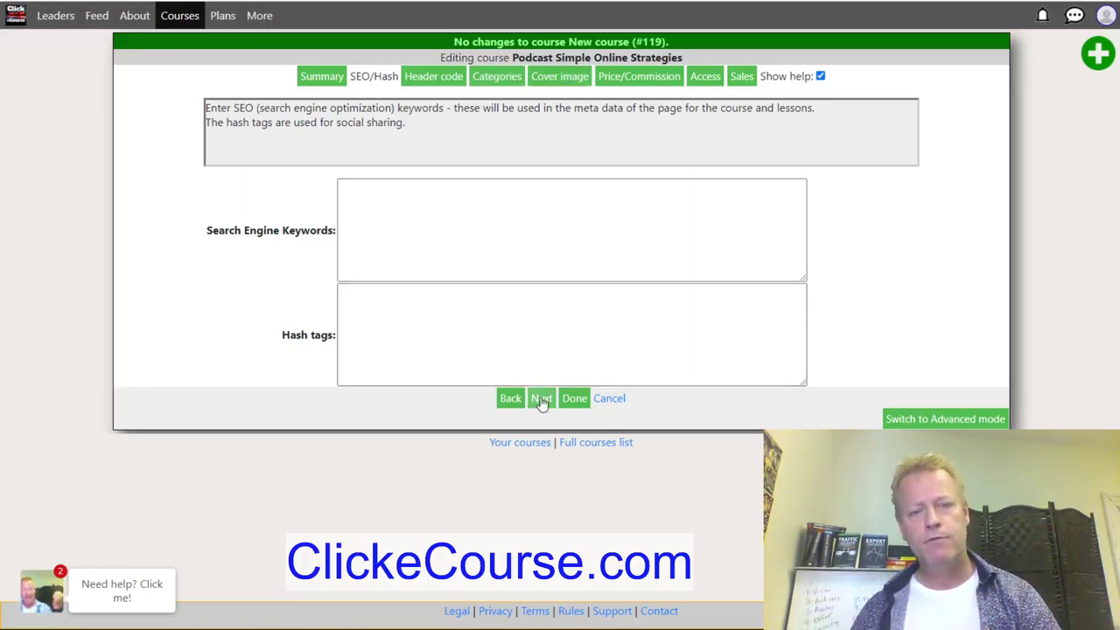
- Open the course's cover image settings and browse the upload dialog's folders for a podcast cover picture
{"action": "left_click", "coordinate": [559, 77]}
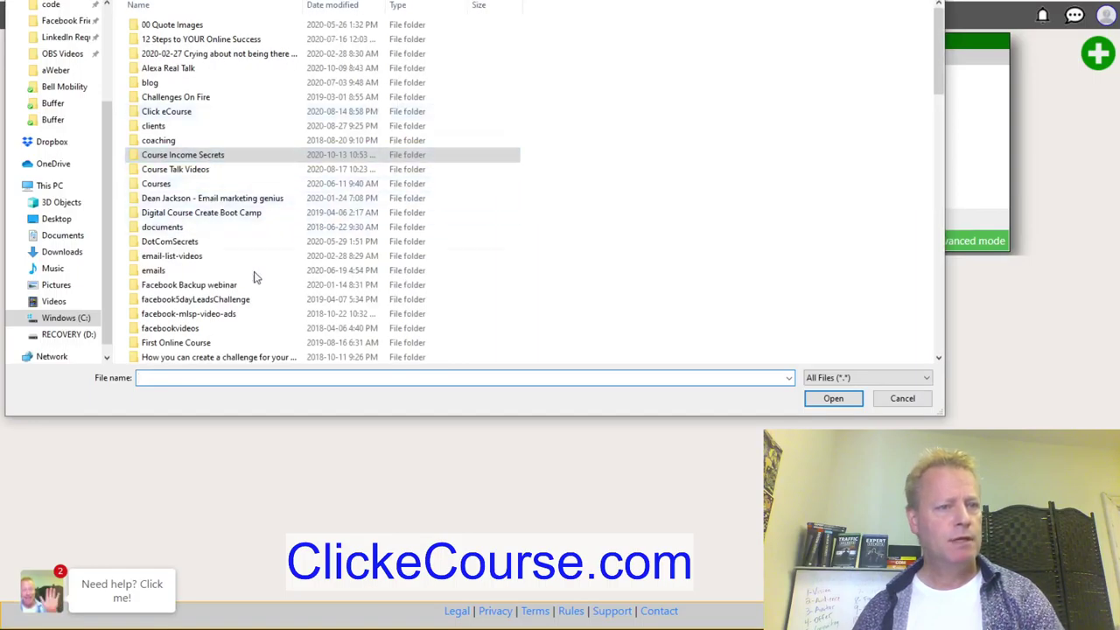
{"action": "scroll", "coordinate": [210, 324], "scroll_direction": "down", "scroll_amount": 9}
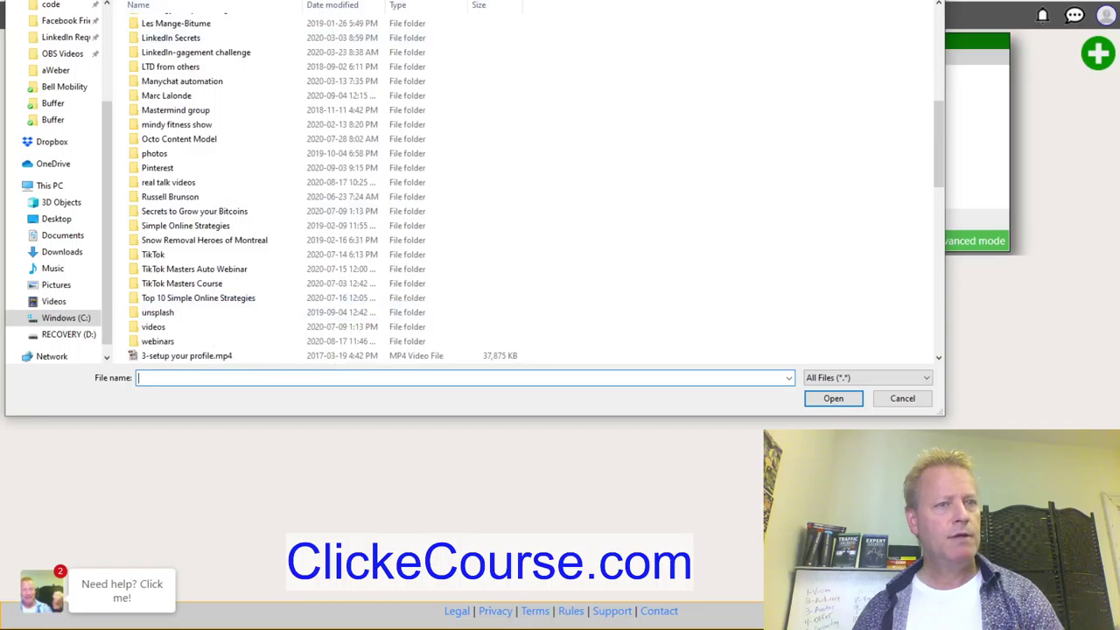
{"action": "scroll", "coordinate": [250, 200], "scroll_direction": "up", "scroll_amount": 15}
{"action": "scroll", "coordinate": [242, 210], "scroll_direction": "down", "scroll_amount": 5}
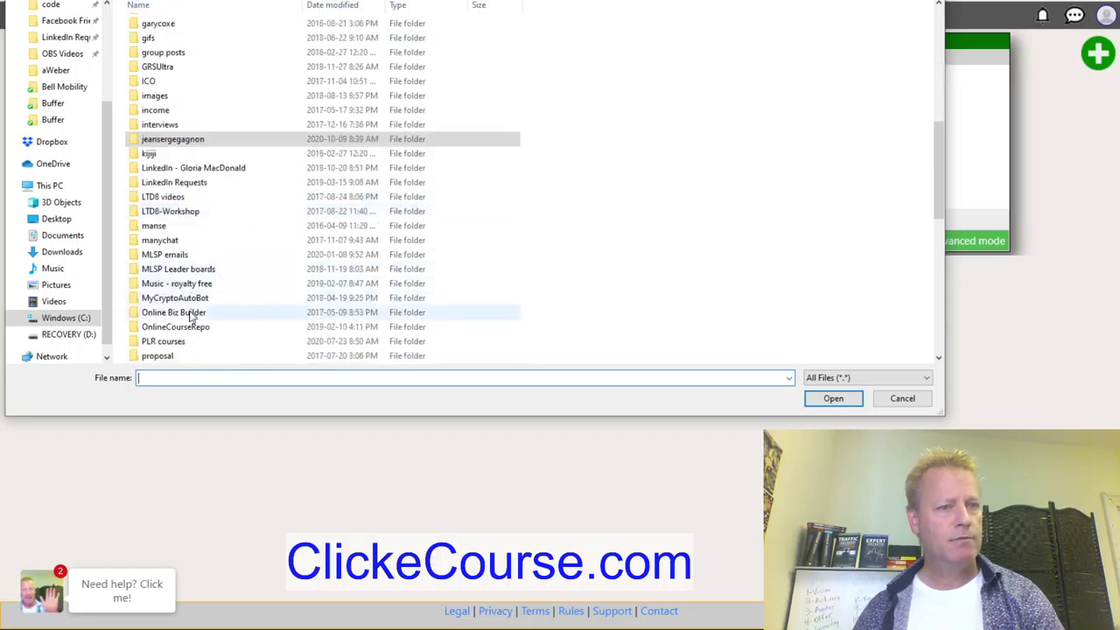
{"action": "scroll", "coordinate": [191, 318], "scroll_direction": "down", "scroll_amount": 3}
{"action": "scroll", "coordinate": [192, 317], "scroll_direction": "up", "scroll_amount": 15}
{"action": "scroll", "coordinate": [196, 313], "scroll_direction": "down", "scroll_amount": 20}
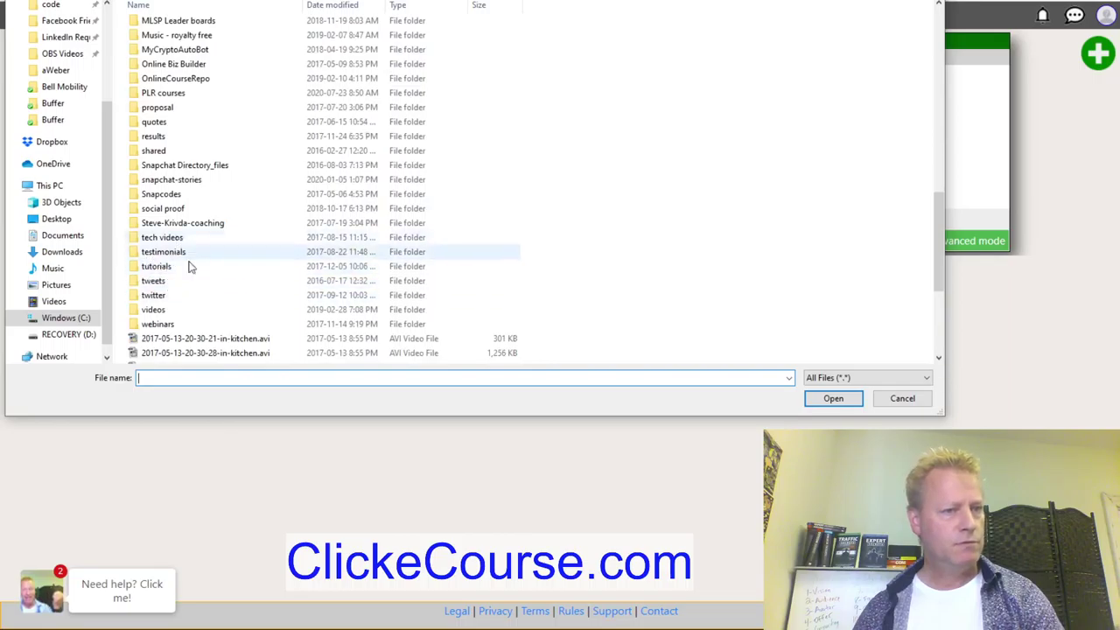
- Open the videos folder, widen its name column and look through the dated episode folders for a cover picture
{"action": "double_click", "coordinate": [149, 309]}
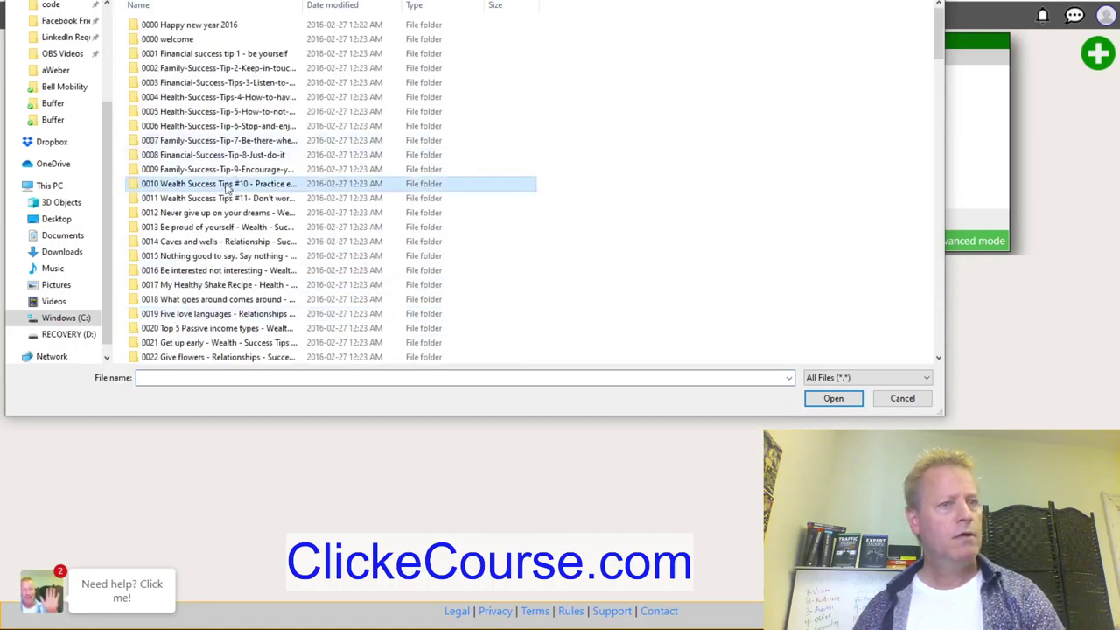
{"action": "left_click", "coordinate": [215, 54]}
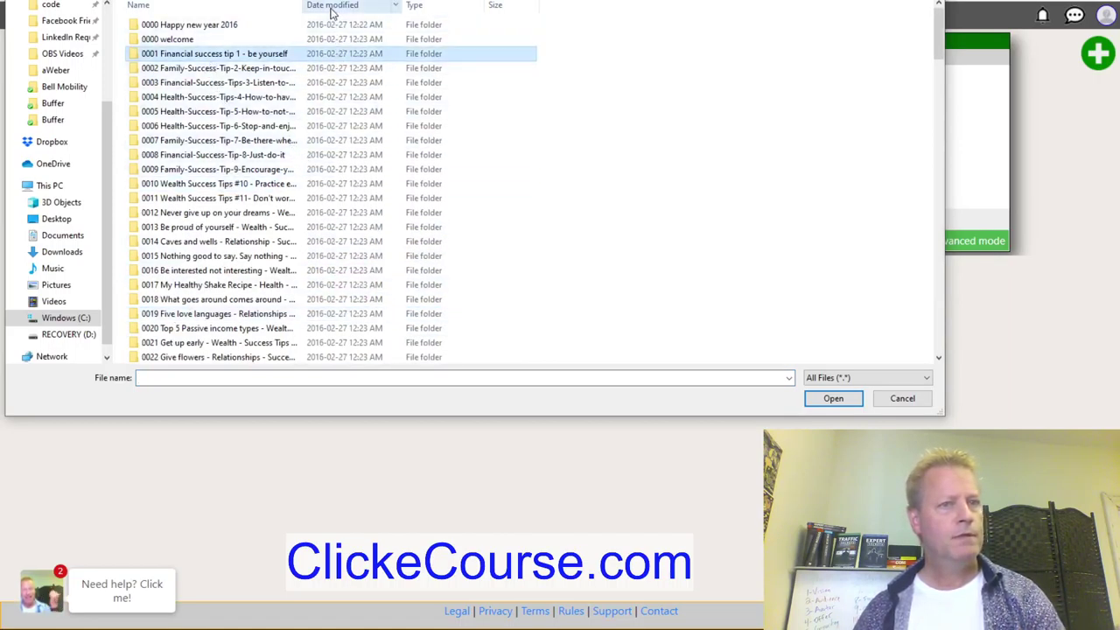
{"action": "left_click_drag", "start_coordinate": [305, 9], "coordinate": [432, 9]}
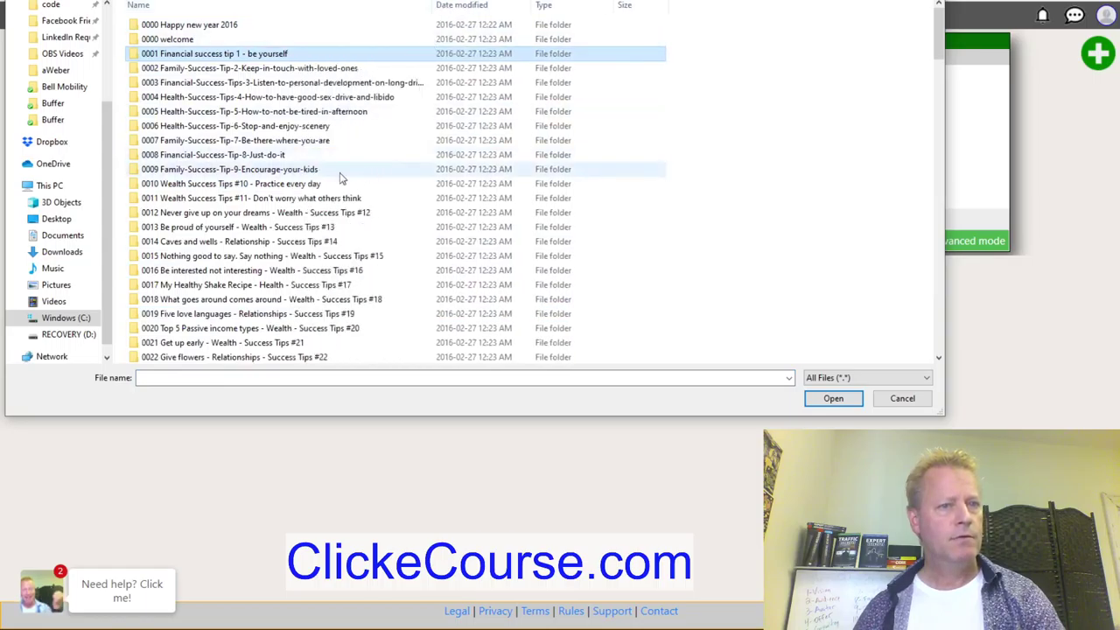
{"action": "scroll", "coordinate": [318, 183], "scroll_direction": "down", "scroll_amount": 18}
{"action": "scroll", "coordinate": [315, 175], "scroll_direction": "down", "scroll_amount": 6}
{"action": "scroll", "coordinate": [315, 175], "scroll_direction": "up", "scroll_amount": 20}
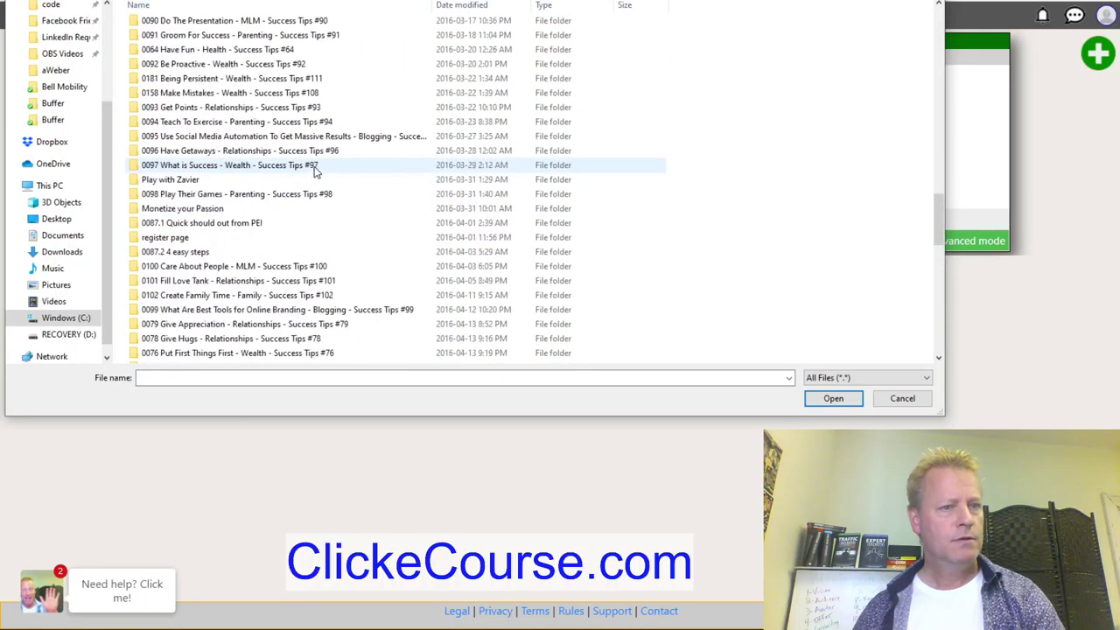
- Go back to the folder containing videos and look through its subfolders for one holding the cover picture
{"action": "left_click_drag", "start_coordinate": [254, 53], "coordinate": [280, 59]}
{"action": "key", "text": "v"}
{"action": "scroll", "coordinate": [210, 315], "scroll_direction": "down", "scroll_amount": 3}
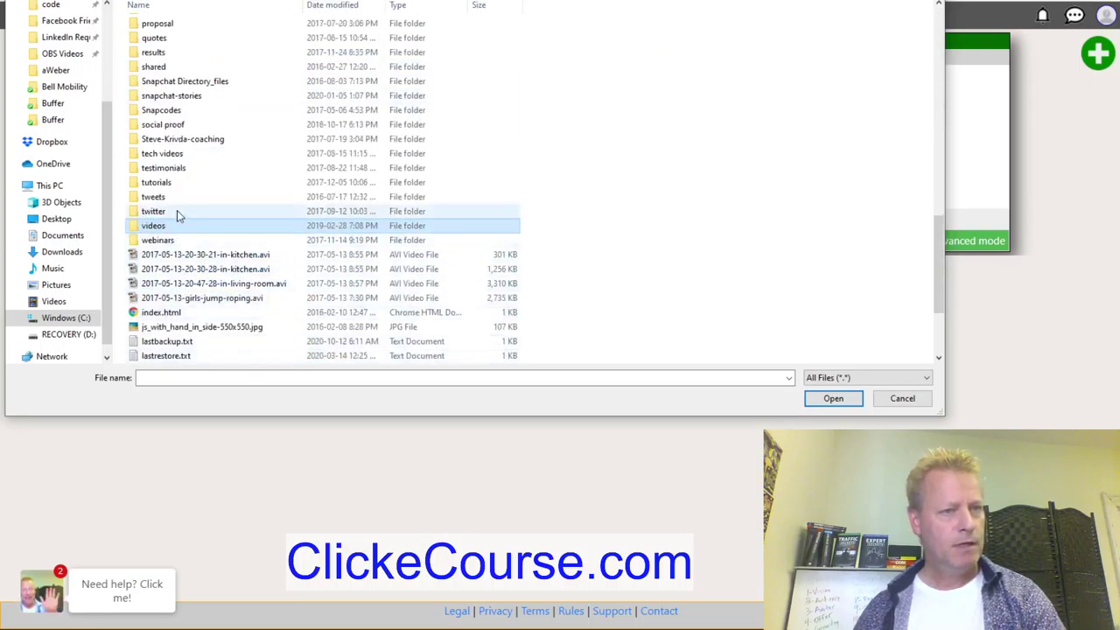
{"action": "scroll", "coordinate": [203, 150], "scroll_direction": "up", "scroll_amount": 12}
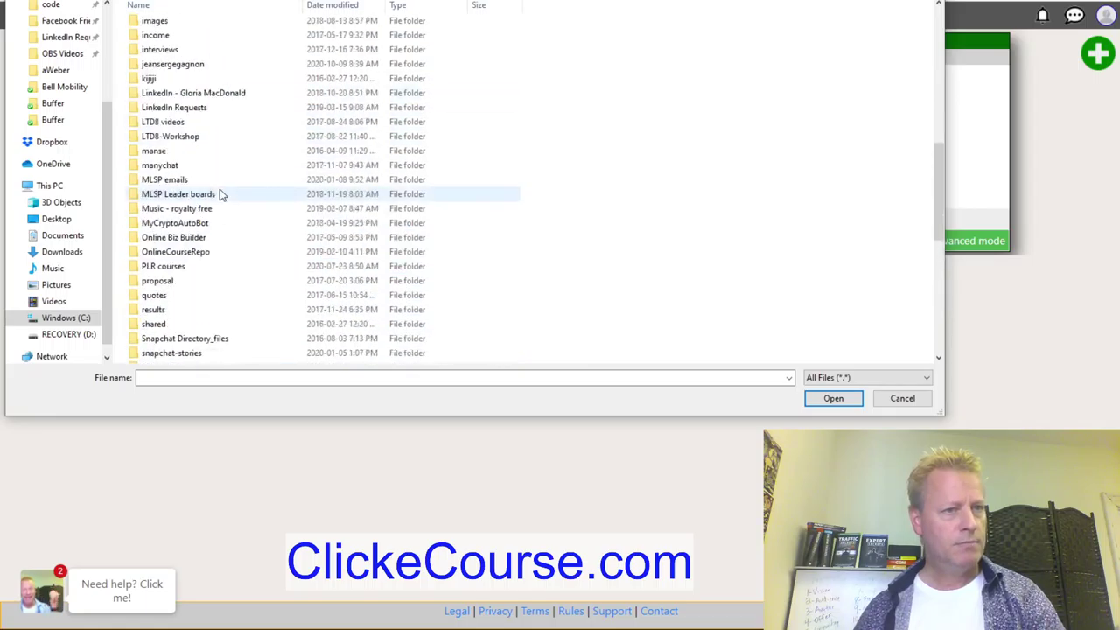
{"action": "scroll", "coordinate": [220, 195], "scroll_direction": "up", "scroll_amount": 6}
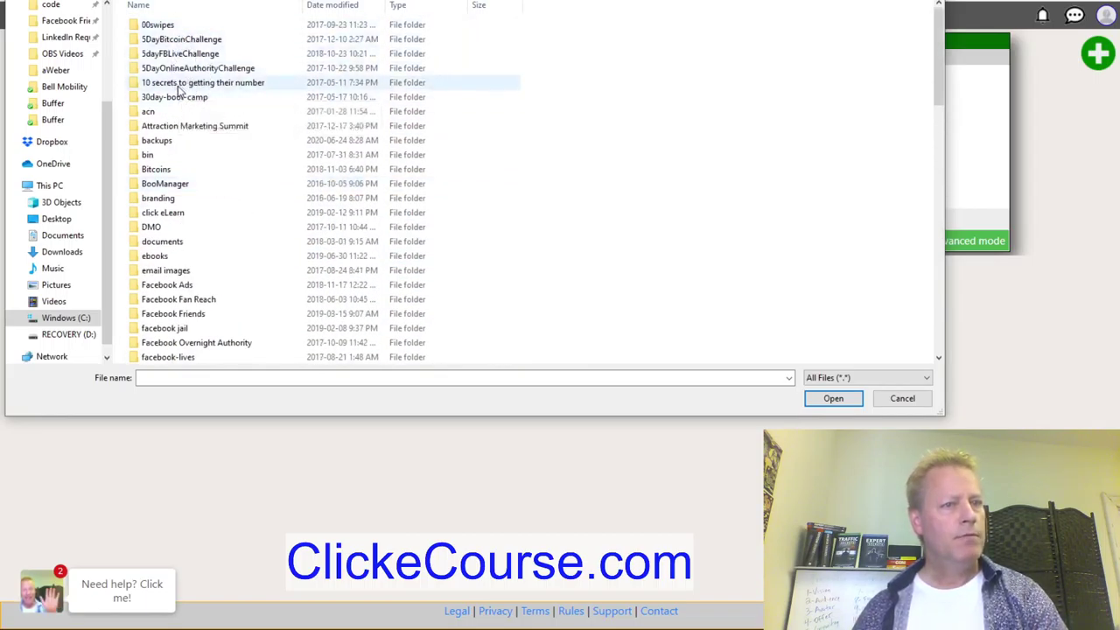
{"action": "scroll", "coordinate": [210, 310], "scroll_direction": "down", "scroll_amount": 3}
{"action": "scroll", "coordinate": [258, 195], "scroll_direction": "up", "scroll_amount": 3}
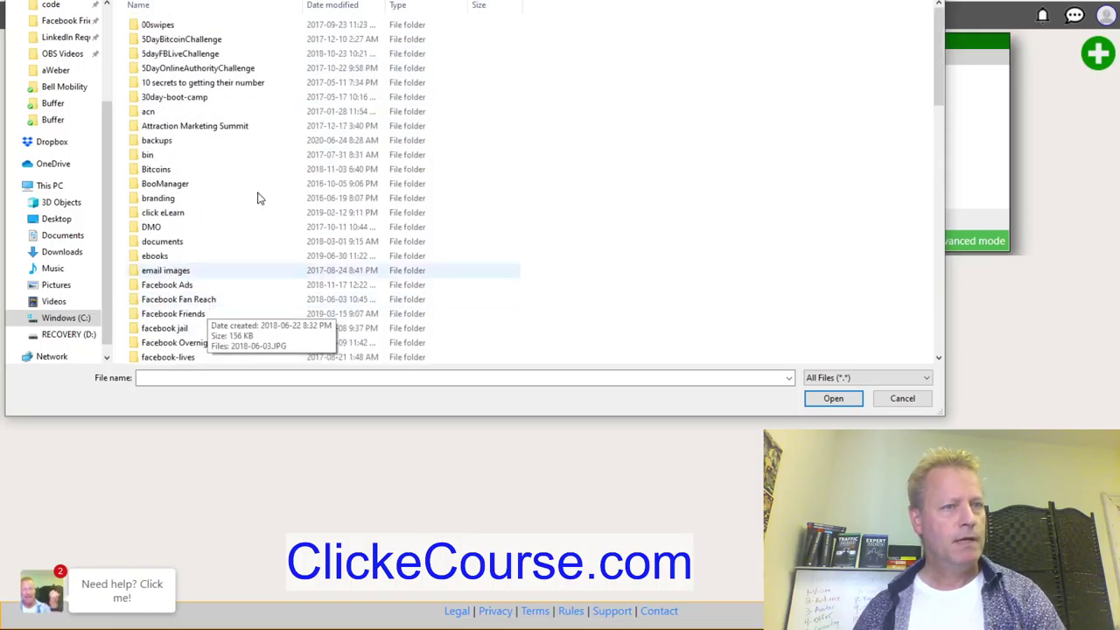
- Check the parent folder, reopen SuccessWithJS and open its subfolder named after the presenter
{"action": "key", "text": "alt+Up"}
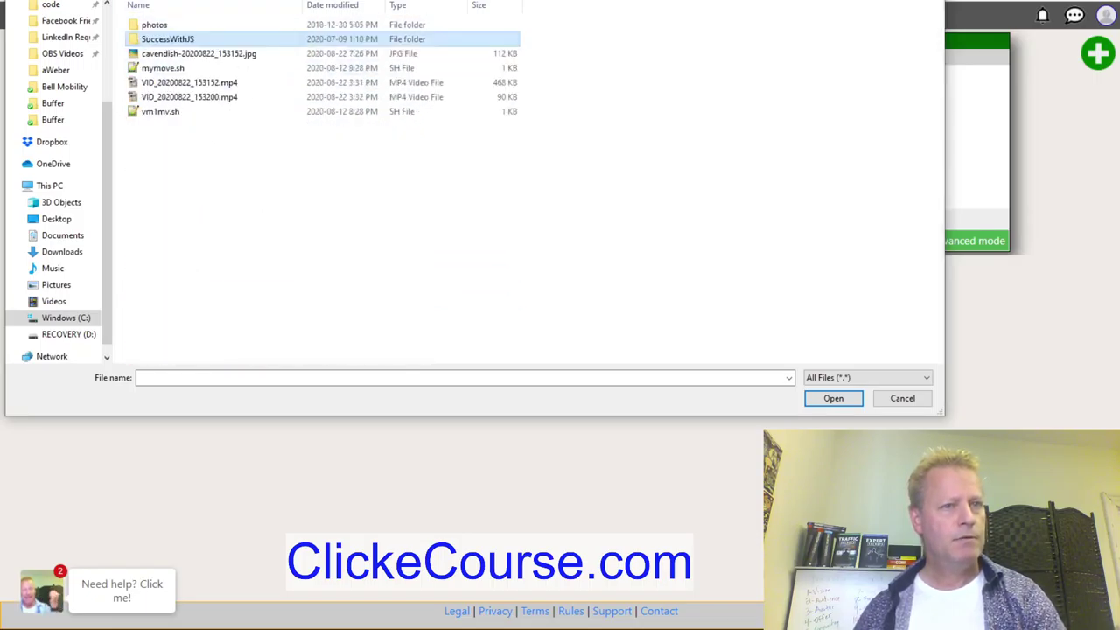
{"action": "double_click", "coordinate": [170, 40]}
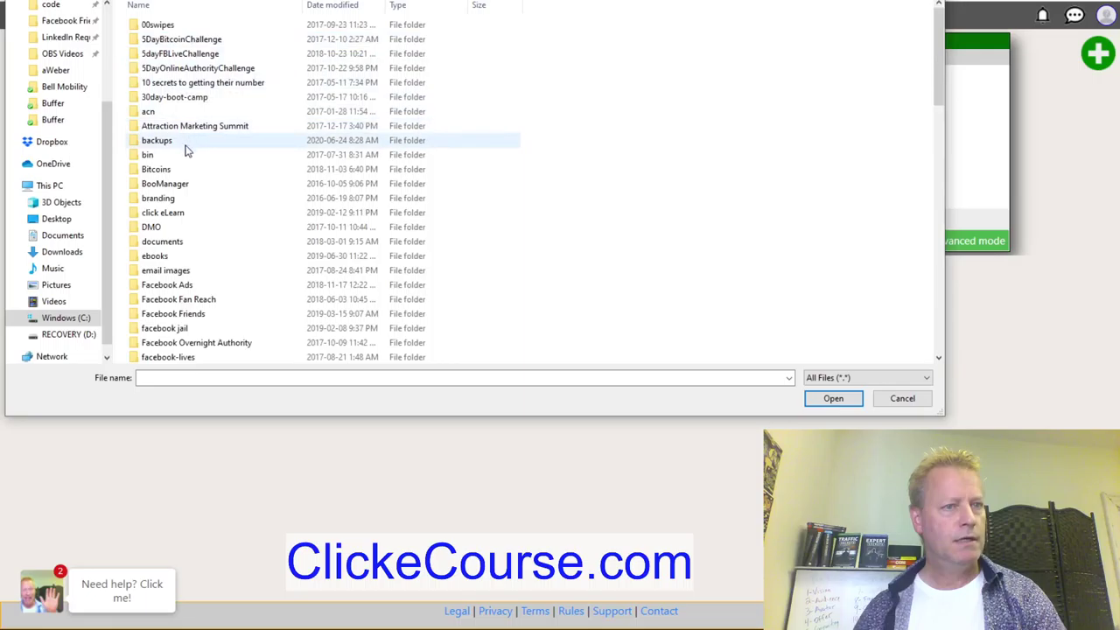
{"action": "scroll", "coordinate": [193, 246], "scroll_direction": "down", "scroll_amount": 3}
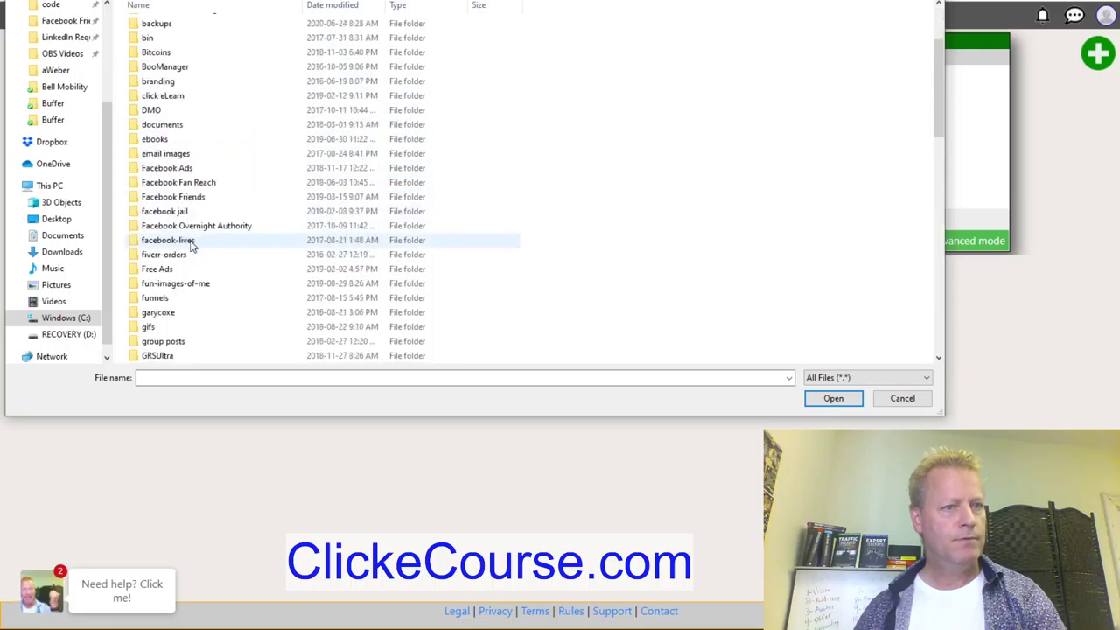
{"action": "scroll", "coordinate": [193, 280], "scroll_direction": "down", "scroll_amount": 2}
{"action": "scroll", "coordinate": [184, 308], "scroll_direction": "down", "scroll_amount": 2}
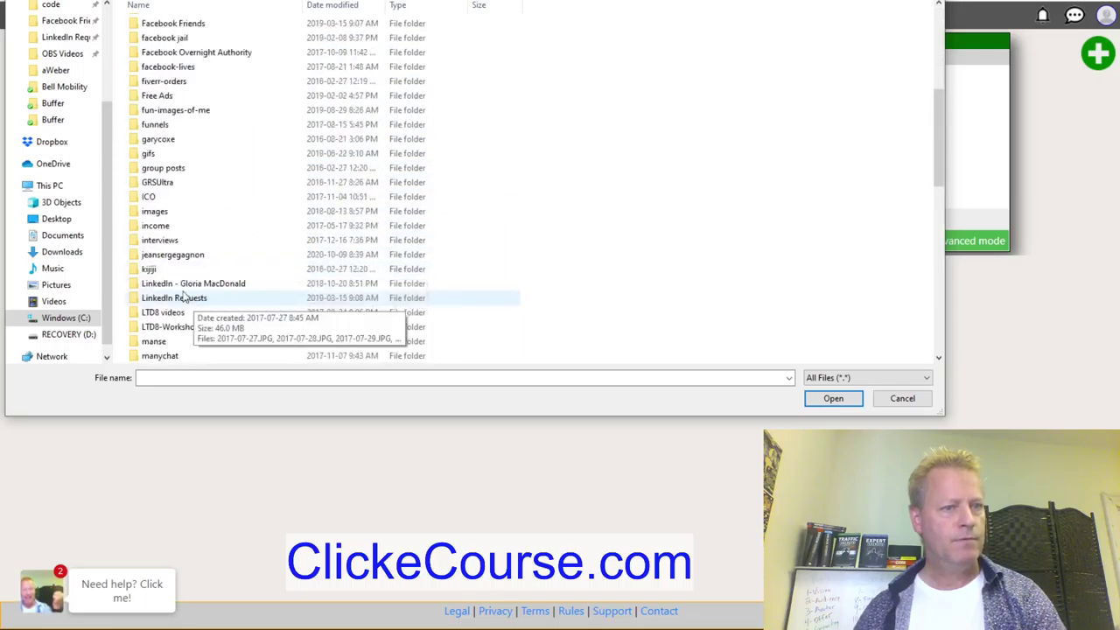
{"action": "double_click", "coordinate": [194, 254]}
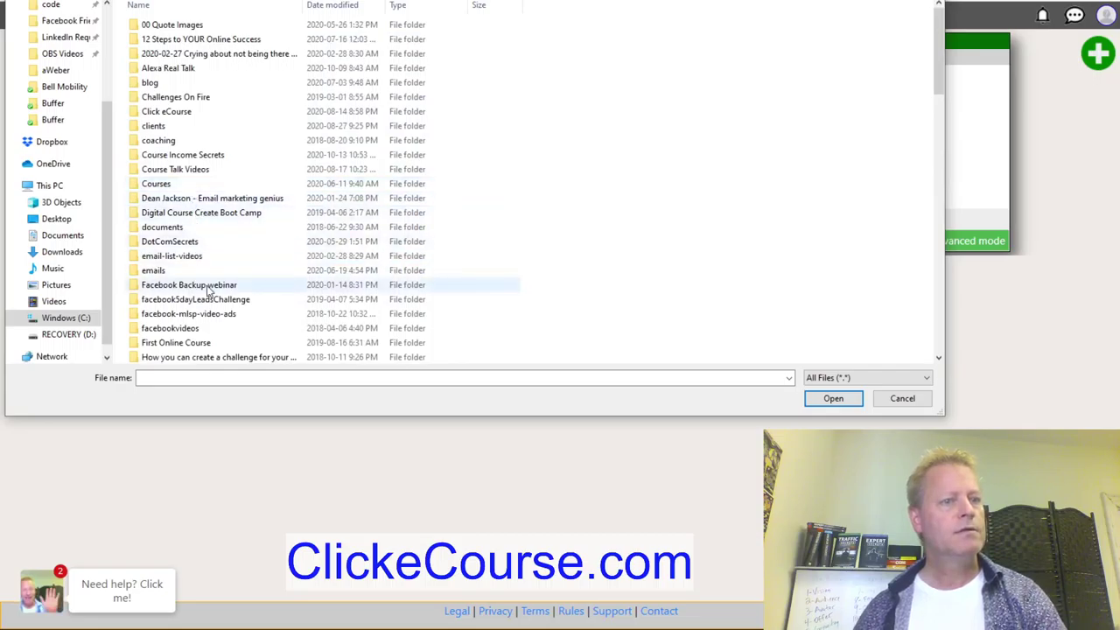
- Choose 2018-04-April-thumbnail.JPG from the Simple Online Strategies folder as the course's cover image and save it
{"action": "scroll", "coordinate": [208, 286], "scroll_direction": "down", "scroll_amount": 5}
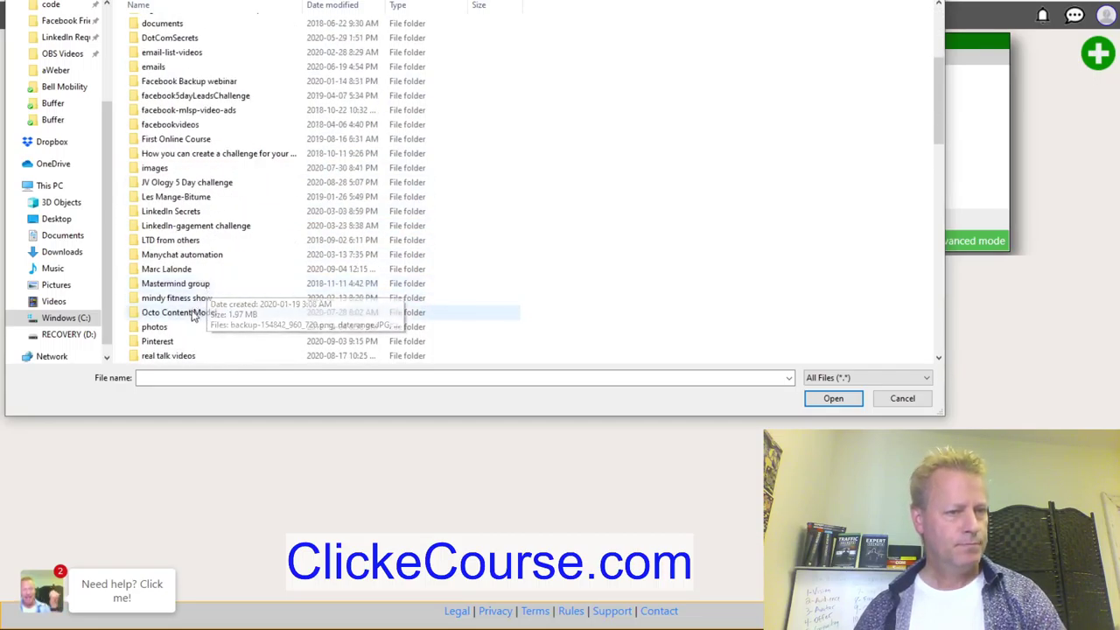
{"action": "scroll", "coordinate": [186, 311], "scroll_direction": "down", "scroll_amount": 3}
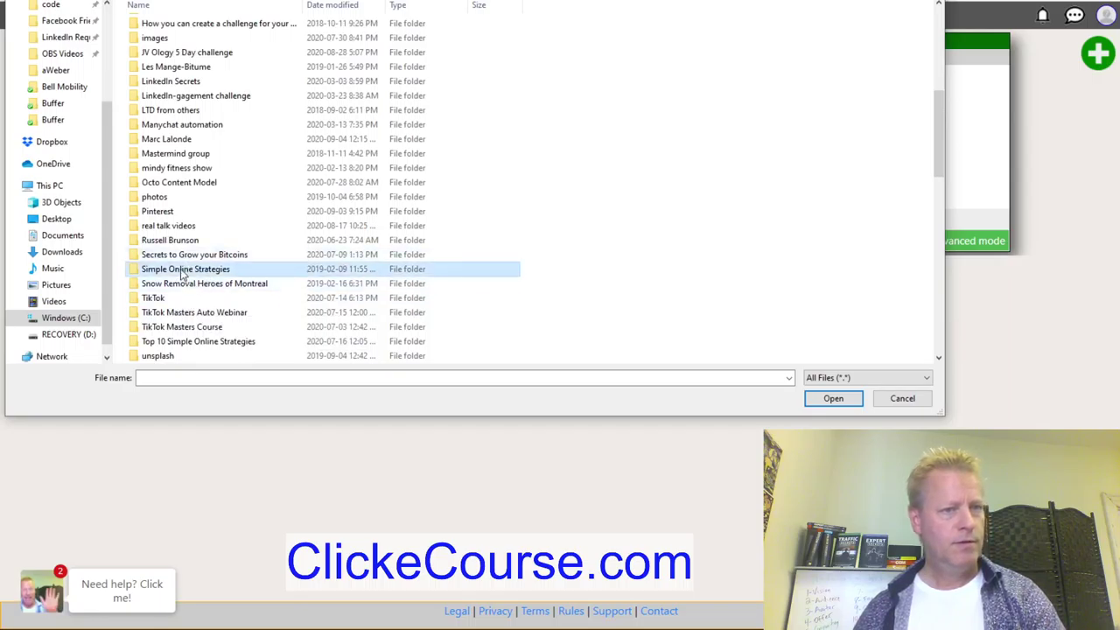
{"action": "double_click", "coordinate": [186, 270]}
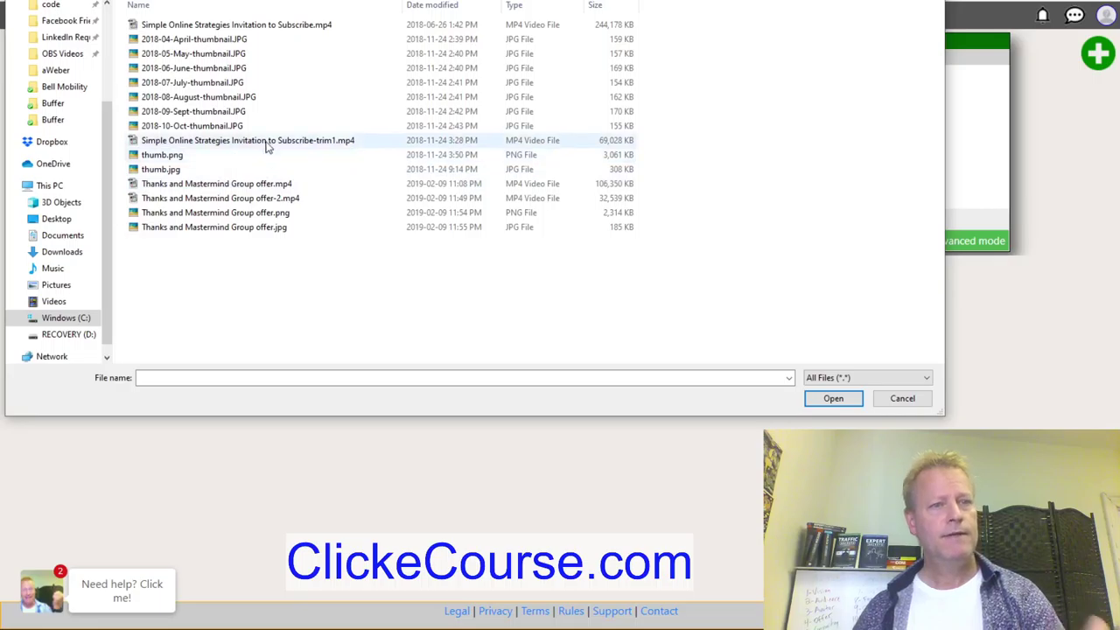
{"action": "left_click", "coordinate": [224, 125]}
{"action": "left_click", "coordinate": [206, 54]}
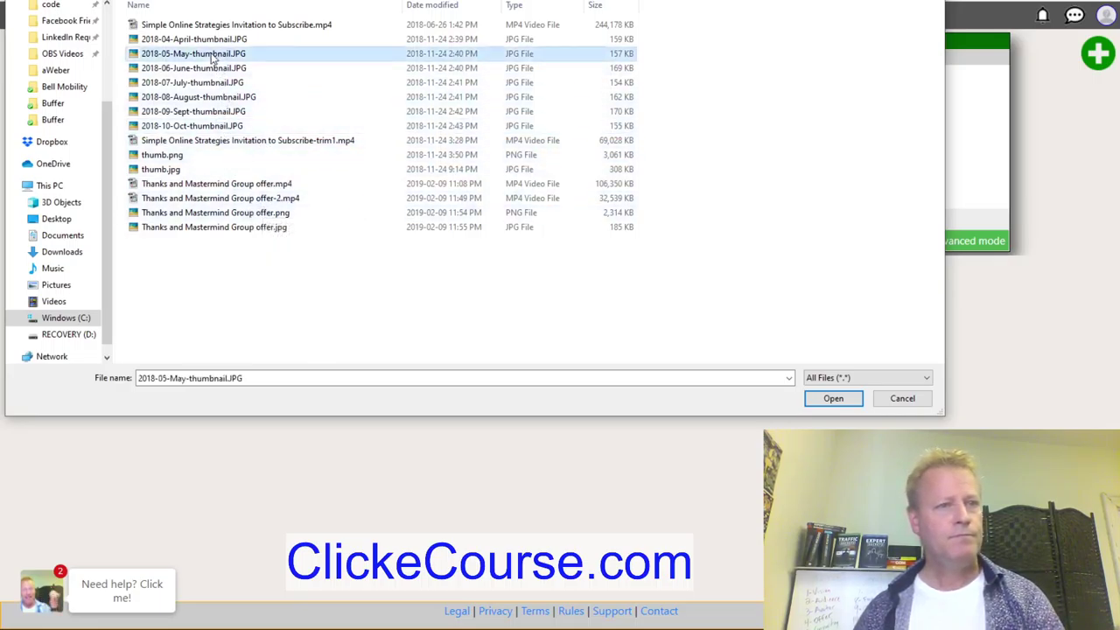
{"action": "left_click", "coordinate": [197, 39]}
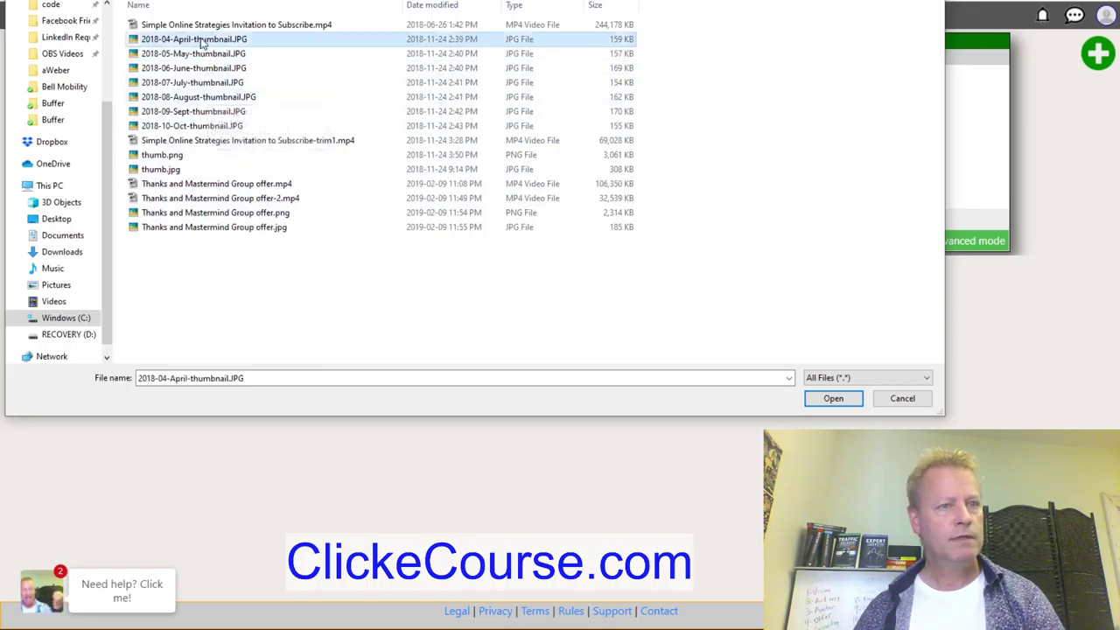
{"action": "left_click", "coordinate": [834, 399]}
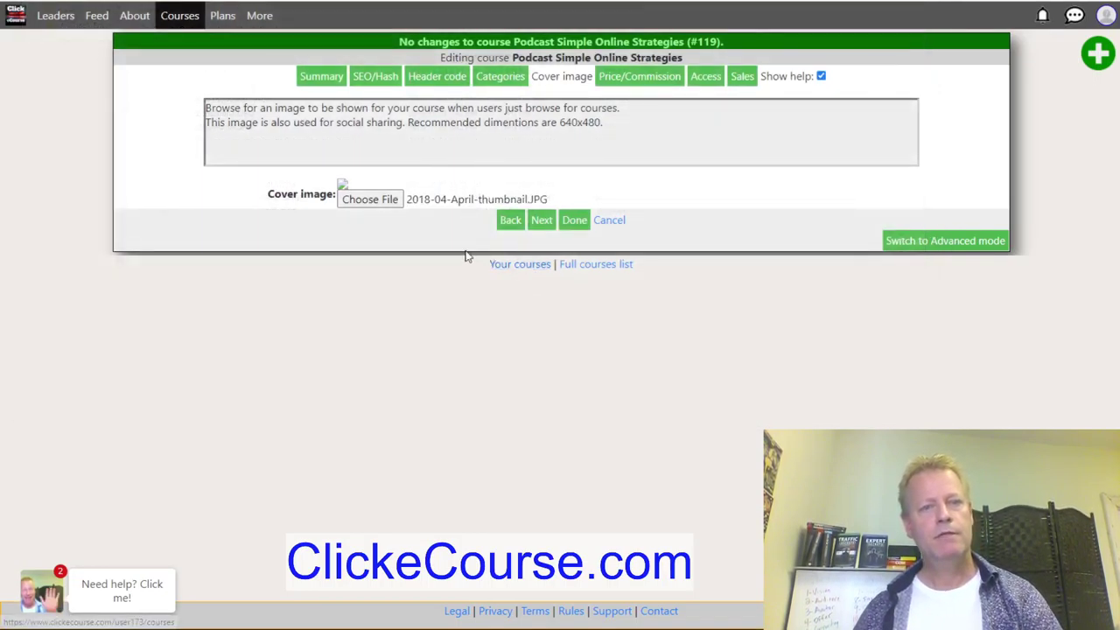
{"action": "left_click", "coordinate": [548, 225]}
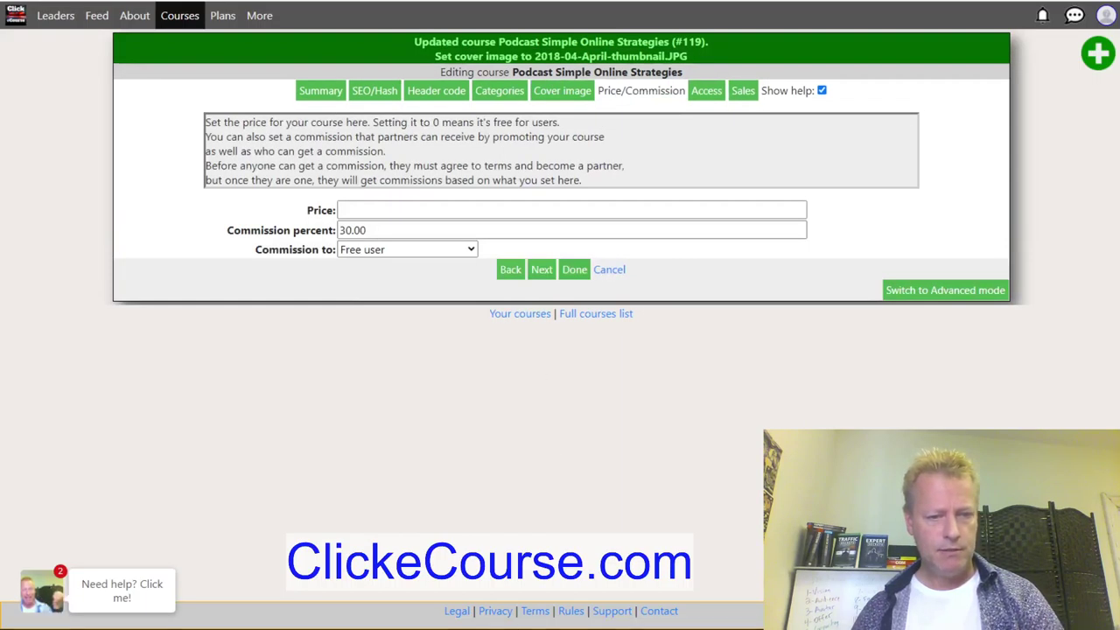
- Switch to File Explorer, check the April and May 2018 thumbnails in the Simple Online Strategies folder, and return to the course settings
{"action": "right_click", "coordinate": [354, 629]}
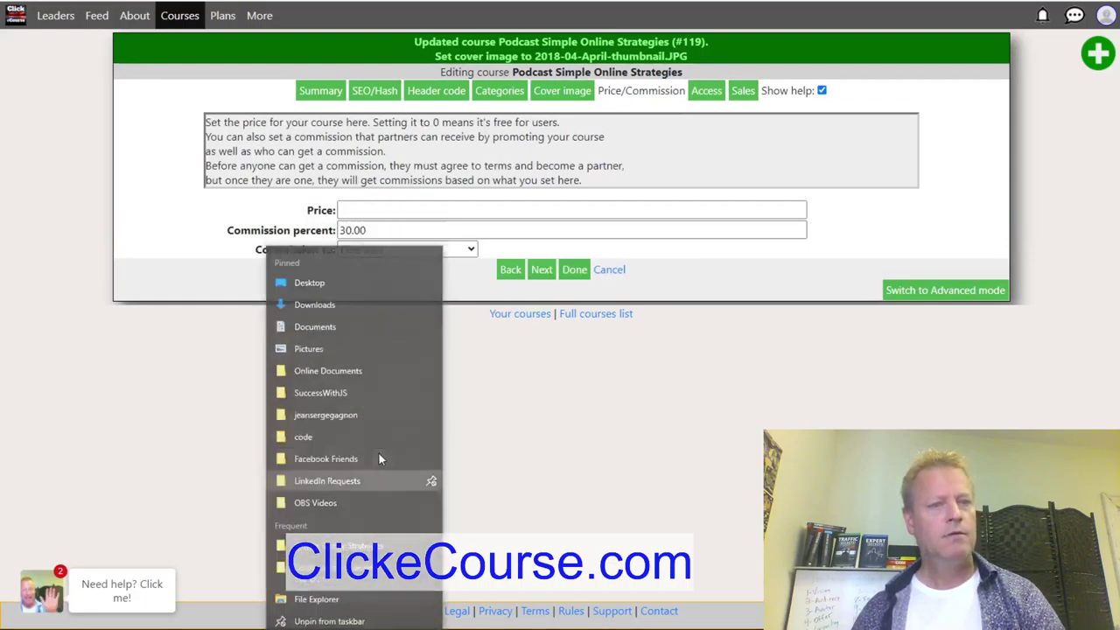
{"action": "left_click", "coordinate": [316, 598]}
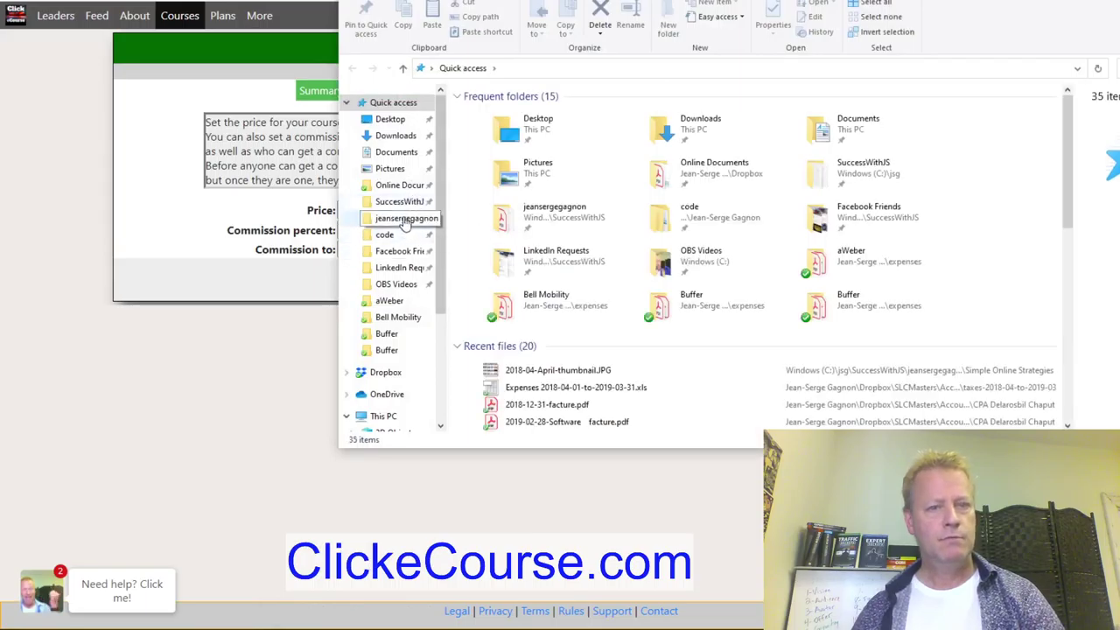
{"action": "left_click", "coordinate": [404, 220]}
{"action": "scroll", "coordinate": [556, 298], "scroll_direction": "down", "scroll_amount": 5}
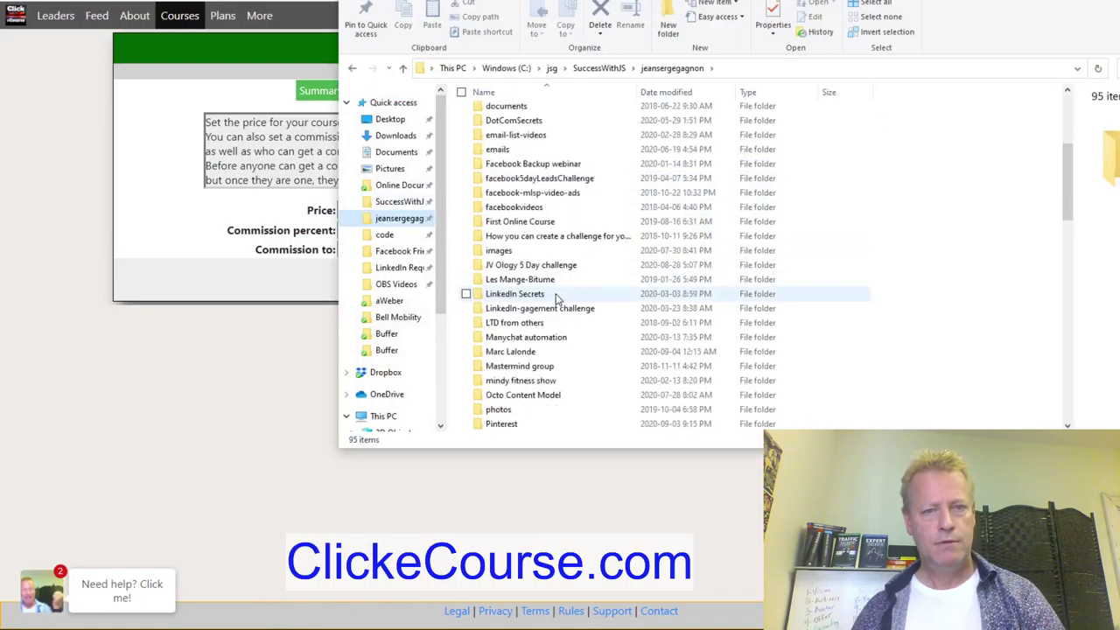
{"action": "scroll", "coordinate": [555, 297], "scroll_direction": "down", "scroll_amount": 4}
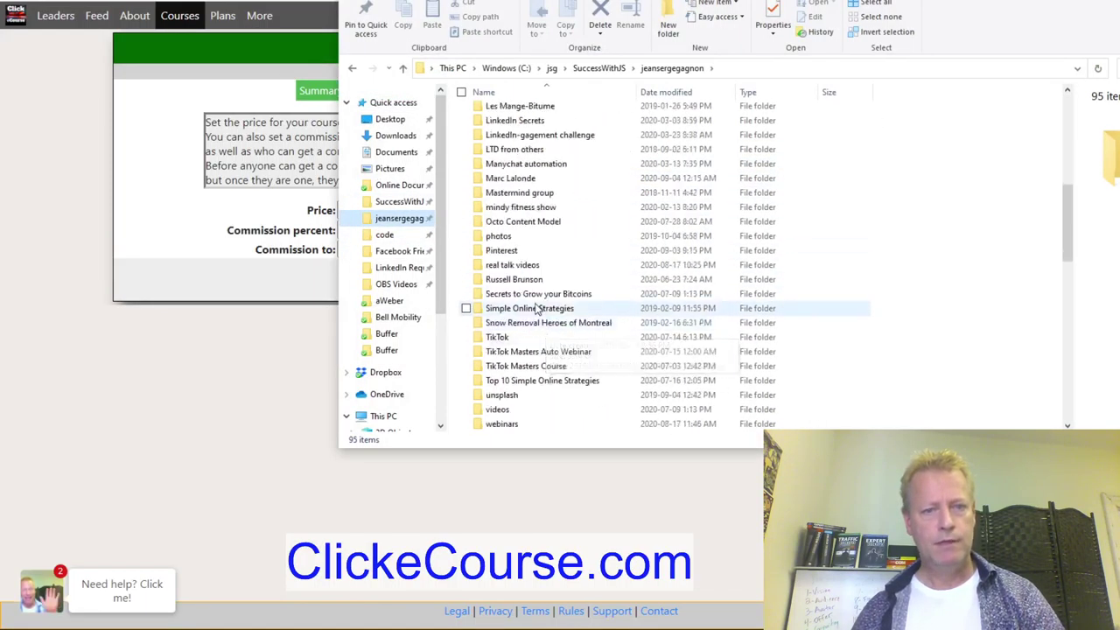
{"action": "double_click", "coordinate": [553, 309]}
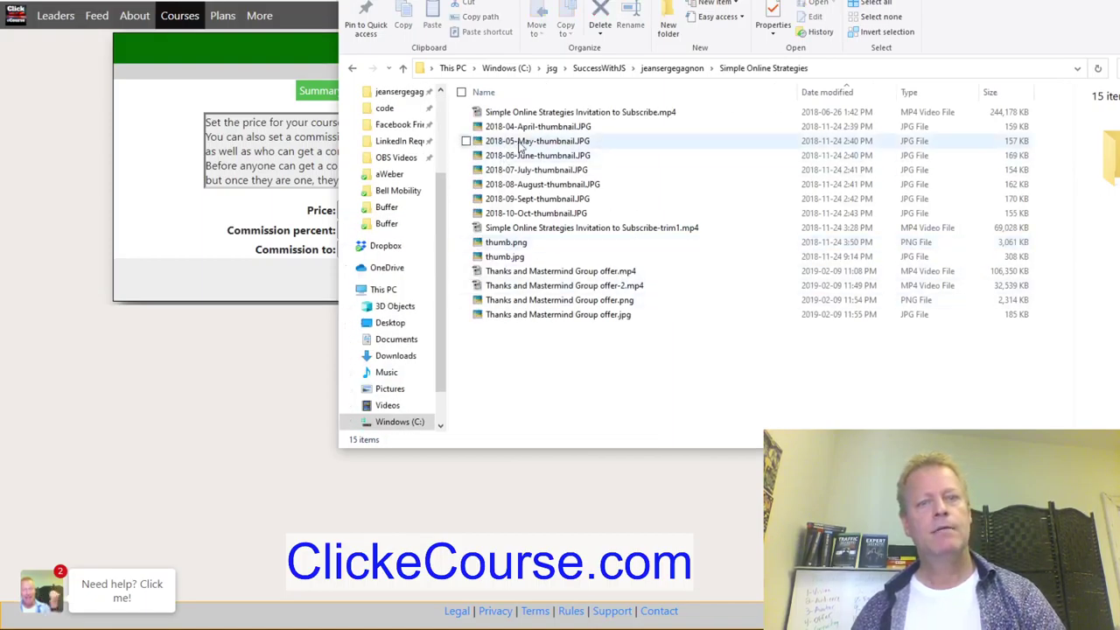
{"action": "left_click", "coordinate": [540, 138]}
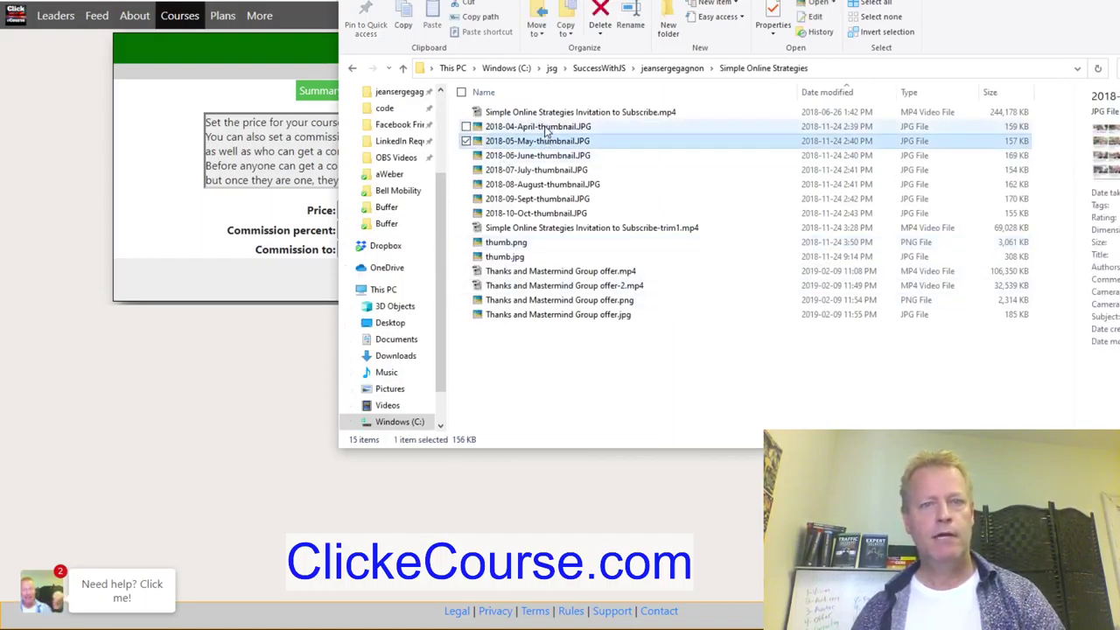
{"action": "left_click", "coordinate": [546, 128]}
{"action": "left_click", "coordinate": [202, 273]}
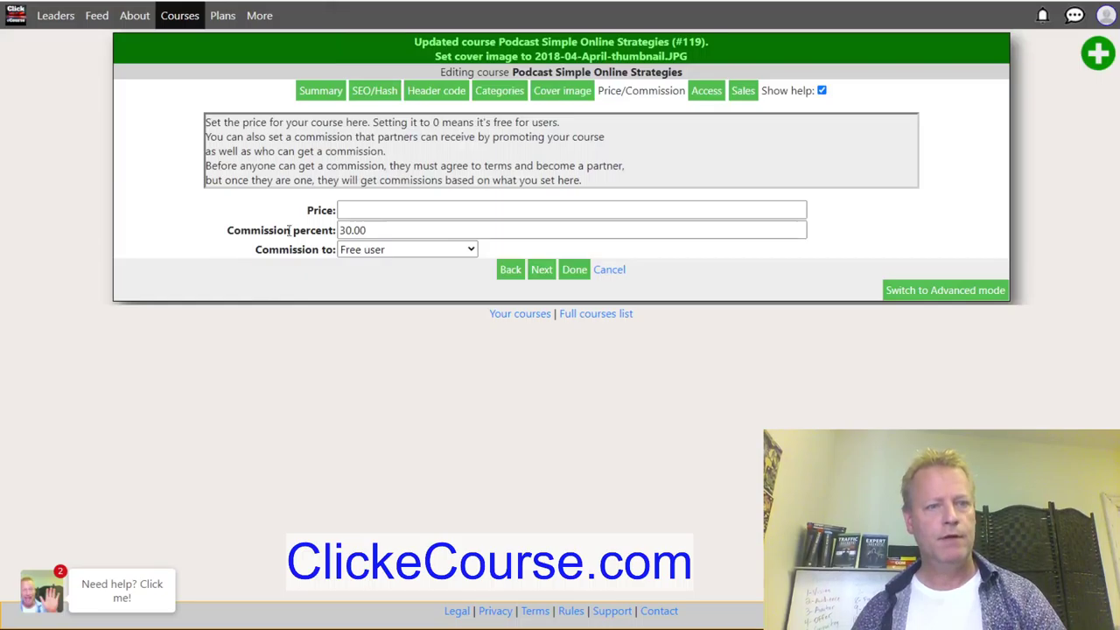
- Set the course price to 0, leave the commission percent as is, and continue to the access settings
{"action": "left_click", "coordinate": [375, 210]}
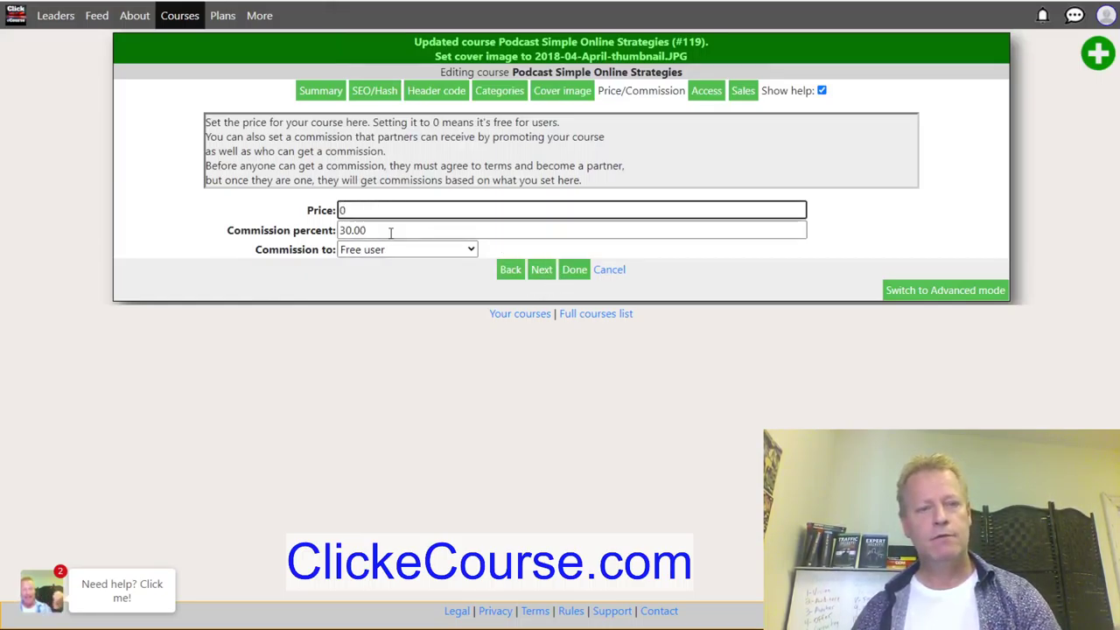
{"action": "left_click", "coordinate": [390, 230]}
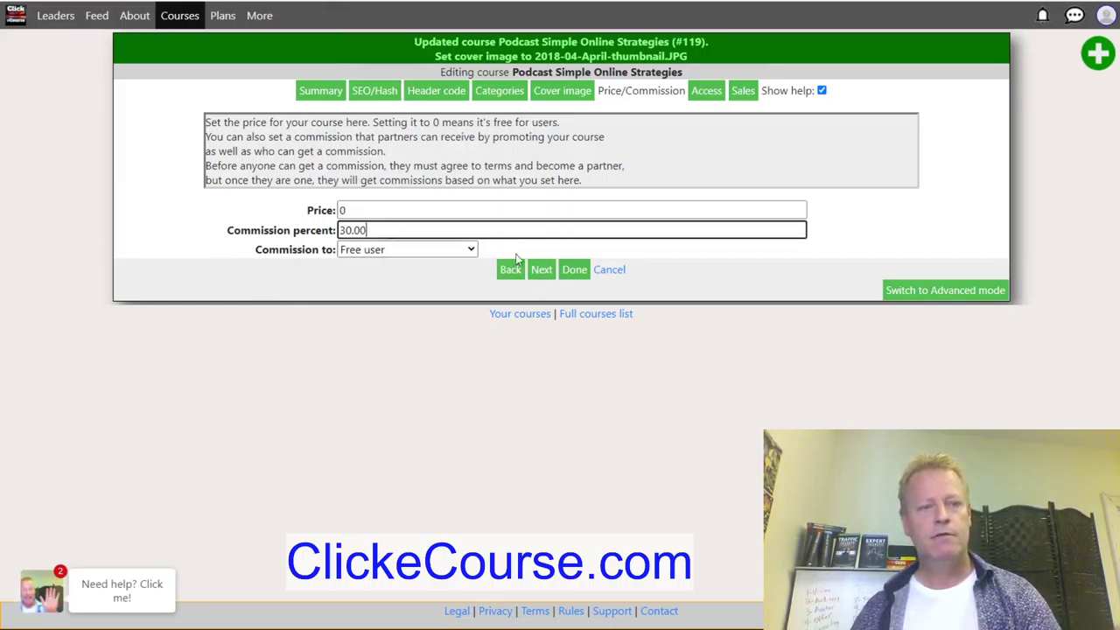
{"action": "left_click", "coordinate": [708, 94]}
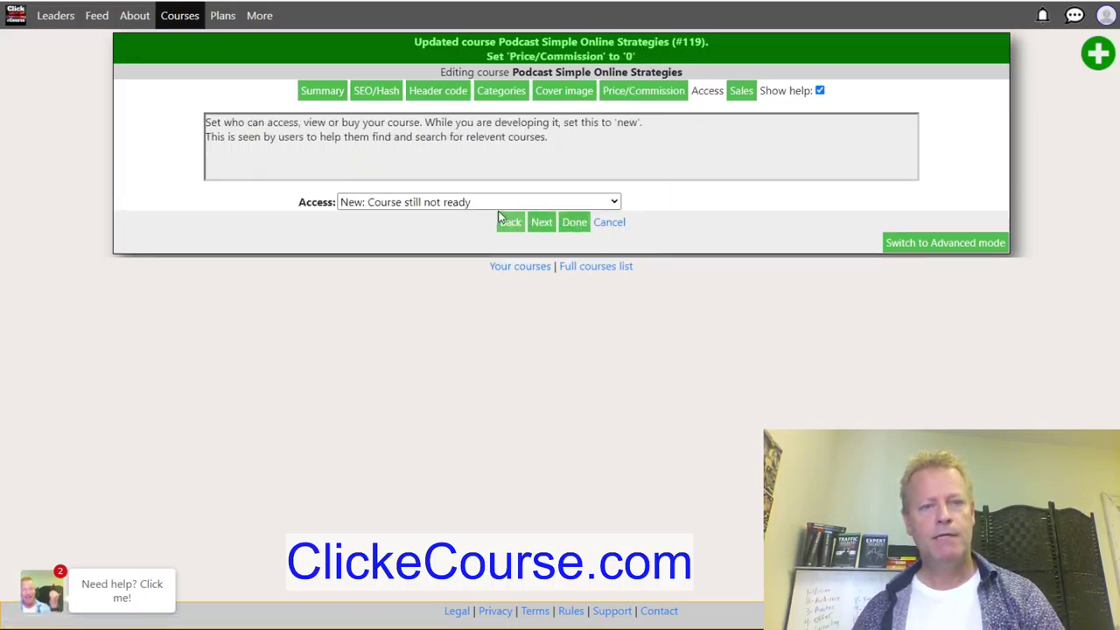
- Set the course access to "Public: Anyone can see course details", accept the irreversible change and finish editing the course
{"action": "left_click", "coordinate": [495, 204]}
{"action": "left_click", "coordinate": [401, 223]}
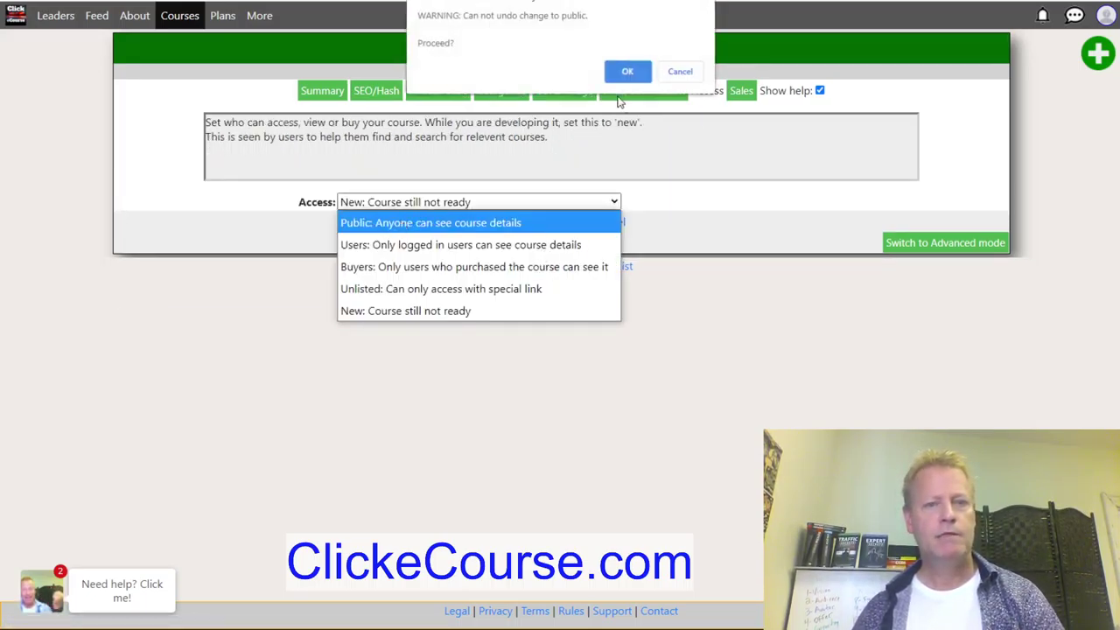
{"action": "left_click", "coordinate": [635, 70]}
{"action": "left_click", "coordinate": [574, 222]}
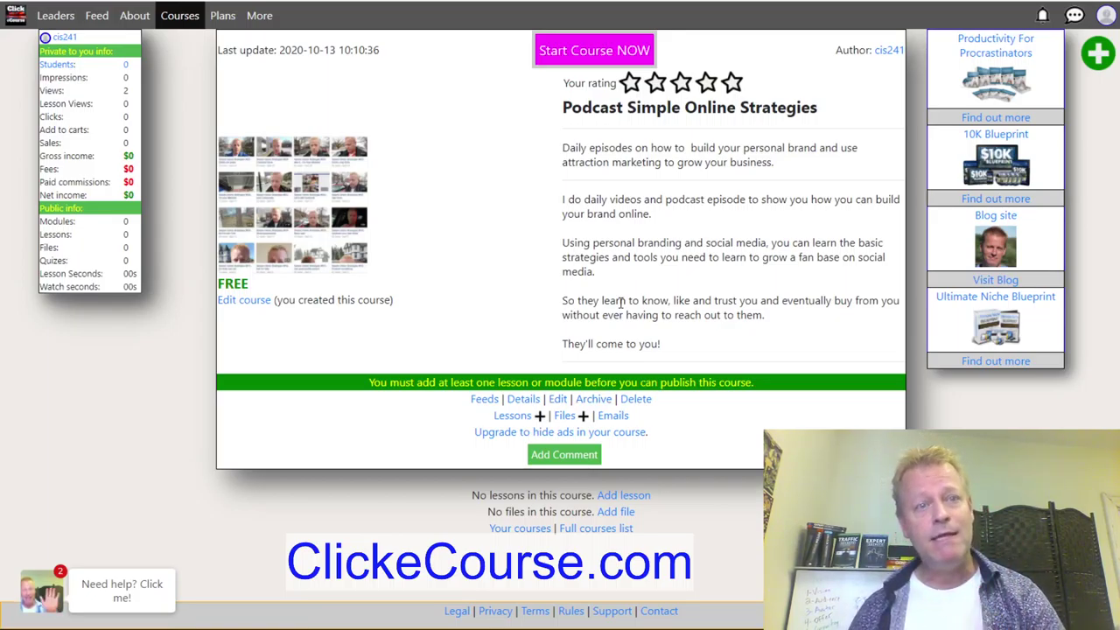
- Search the membership plan comparison for podcast features and check which plan offers podcast RSS feeds and what it costs
{"action": "left_click", "coordinate": [224, 21]}
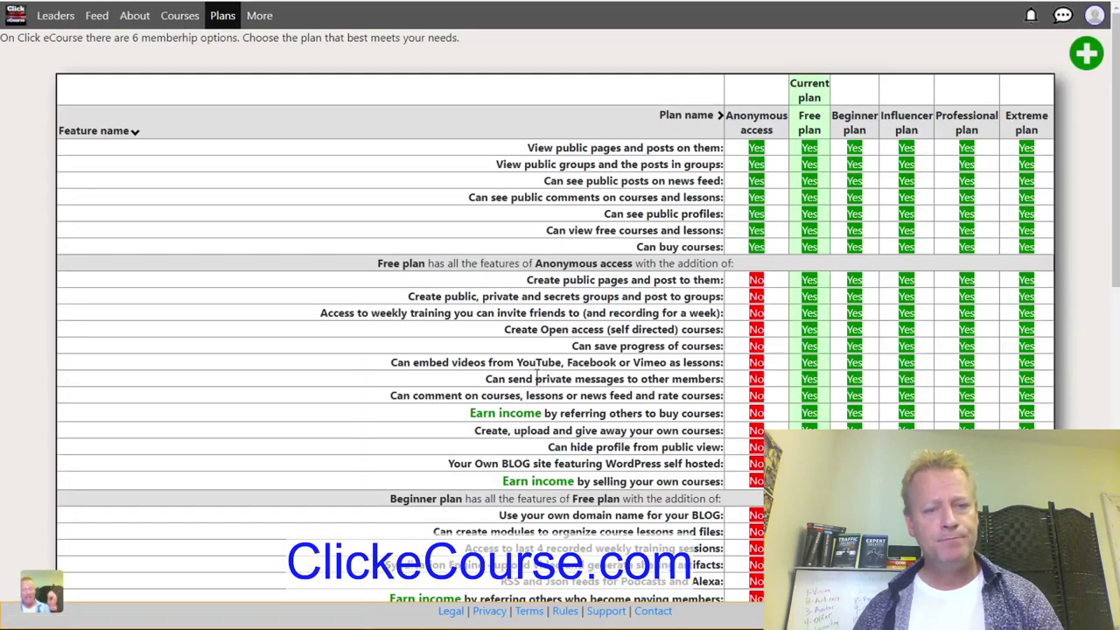
{"action": "scroll", "coordinate": [534, 369], "scroll_direction": "down", "scroll_amount": 4}
{"action": "scroll", "coordinate": [579, 298], "scroll_direction": "up", "scroll_amount": 3}
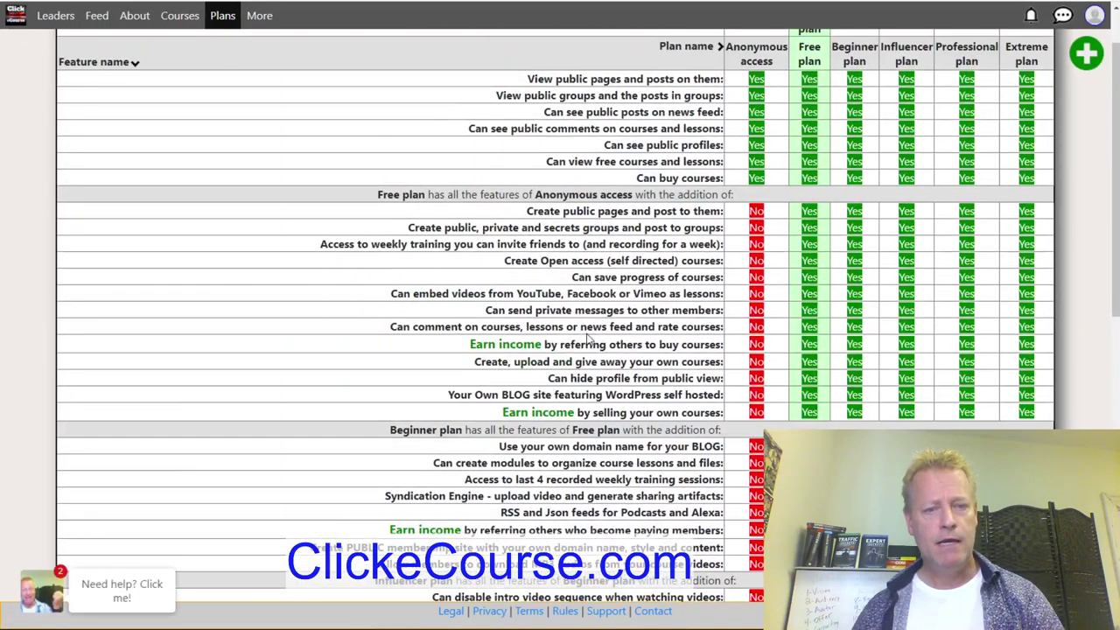
{"action": "key", "text": "ctrl+f"}
{"action": "type", "text": "podca"}
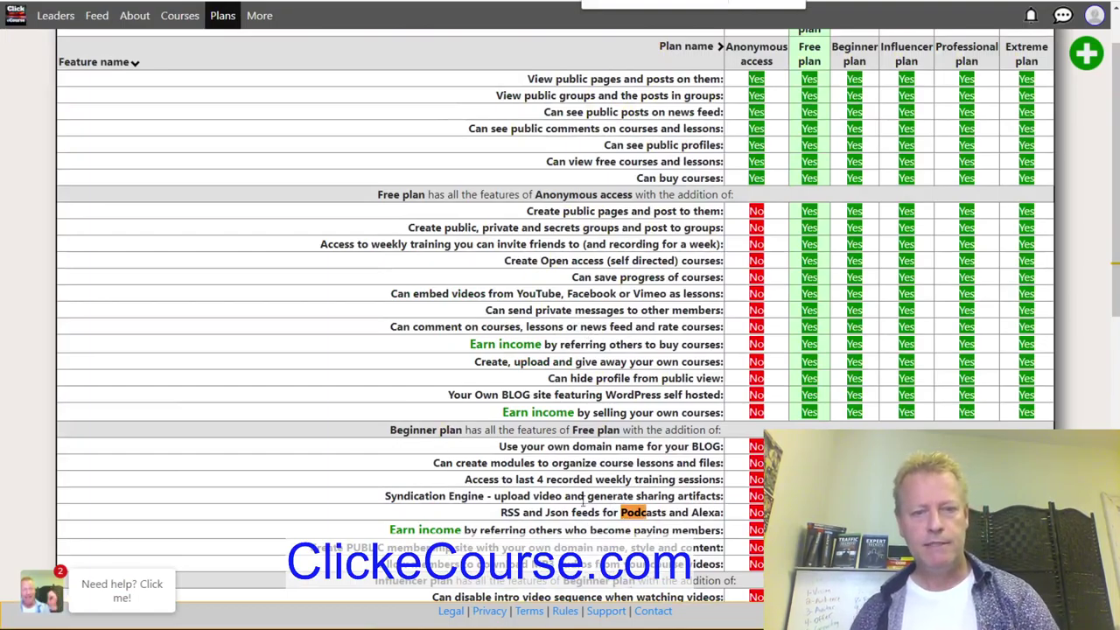
{"action": "left_click_drag", "start_coordinate": [499, 517], "coordinate": [658, 513]}
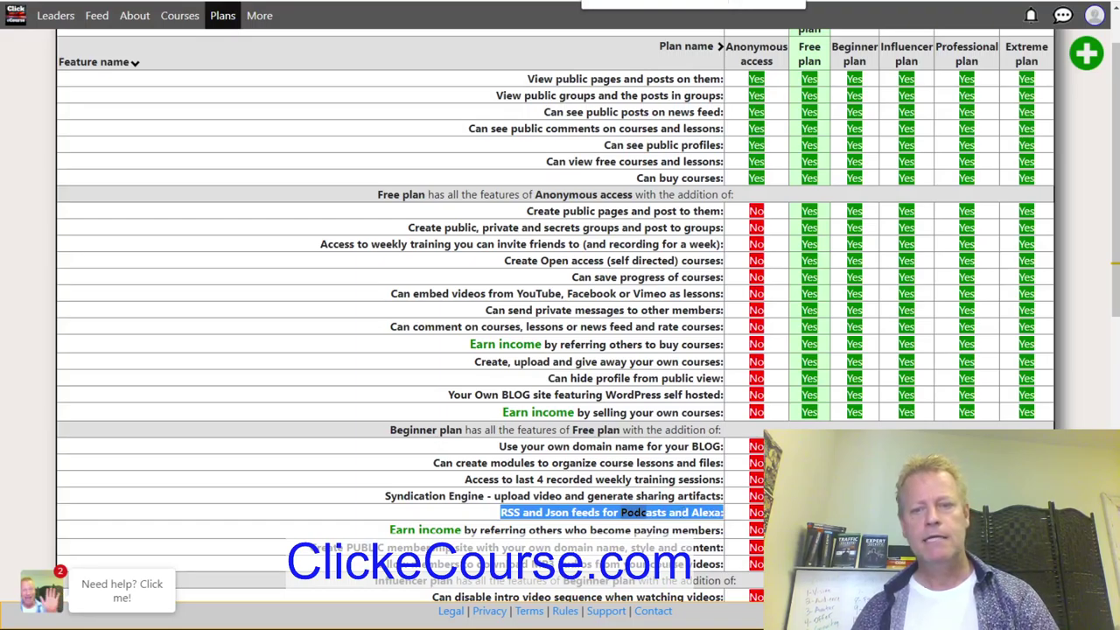
{"action": "left_click_drag", "start_coordinate": [840, 46], "coordinate": [858, 180]}
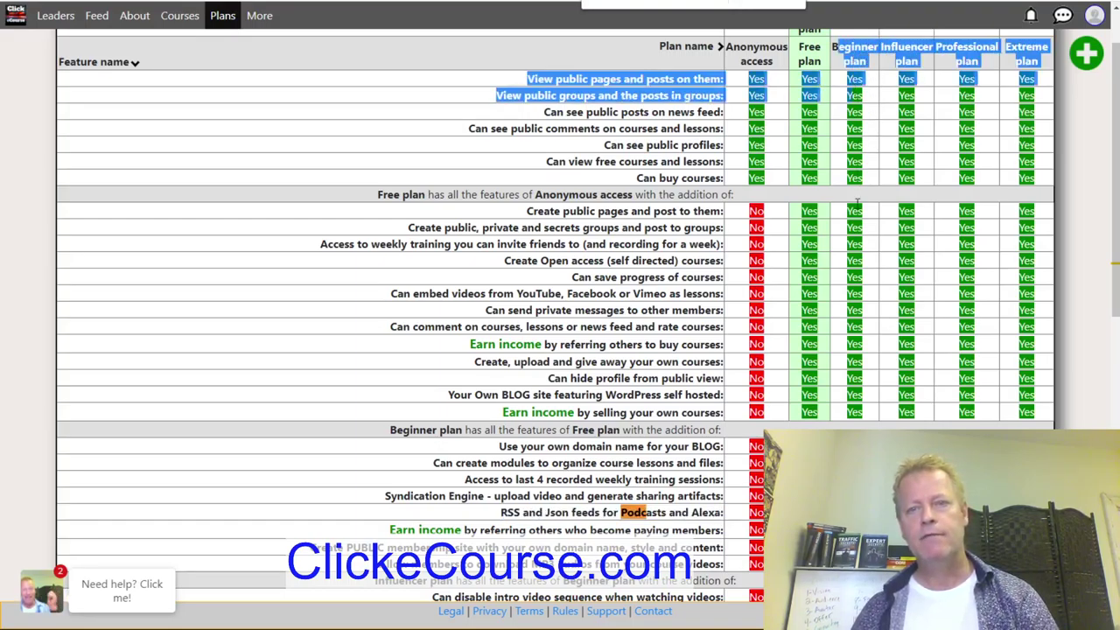
{"action": "scroll", "coordinate": [560, 263], "scroll_direction": "up", "scroll_amount": 1}
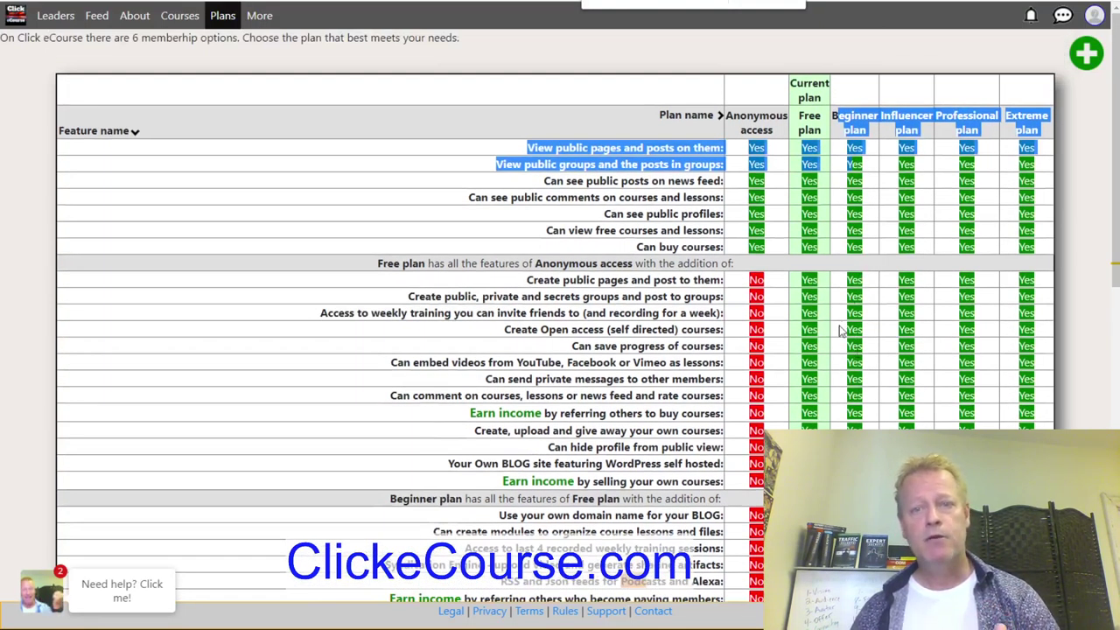
{"action": "scroll", "coordinate": [841, 331], "scroll_direction": "down", "scroll_amount": 10}
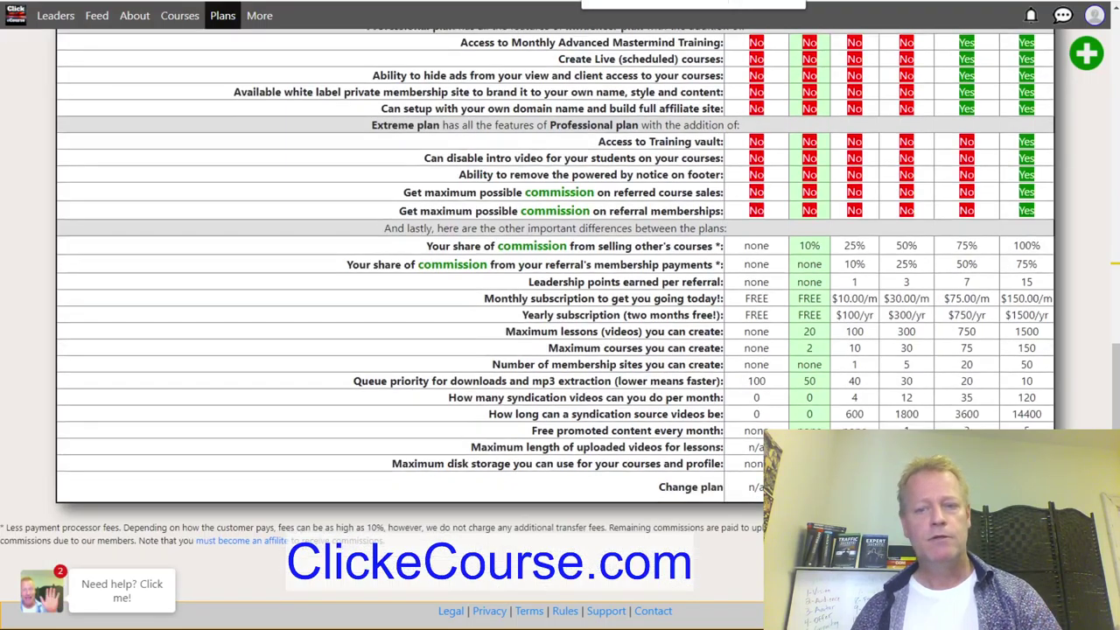
- Start a $10.00 USD monthly Beginner plan subscription and choose to pay with a credit or Visa Debit card
{"action": "left_click", "coordinate": [854, 486]}
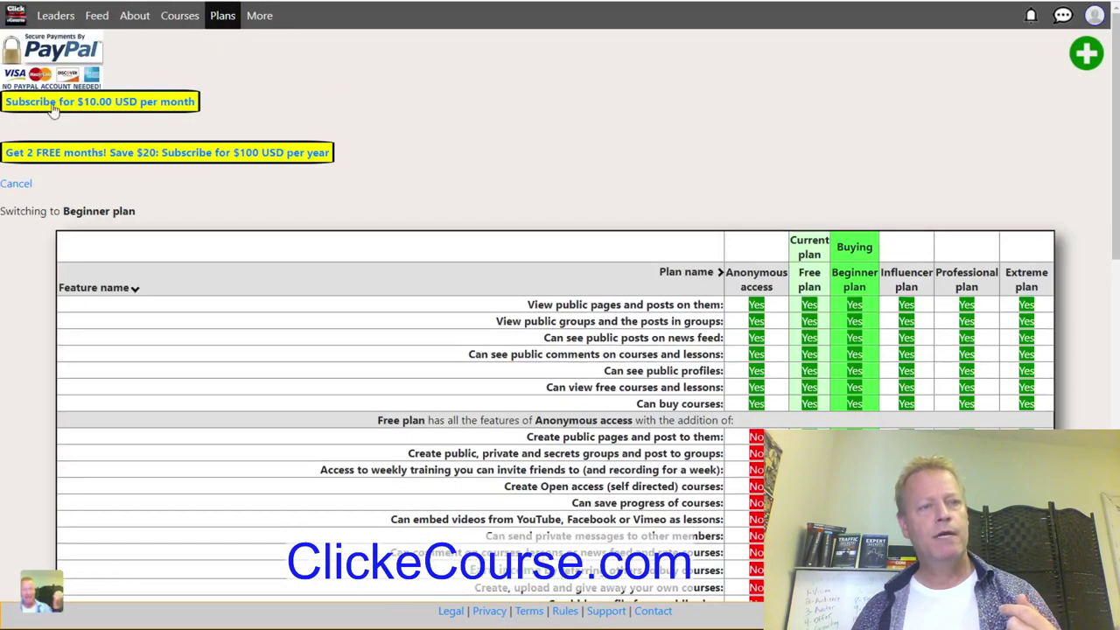
{"action": "left_click", "coordinate": [88, 103]}
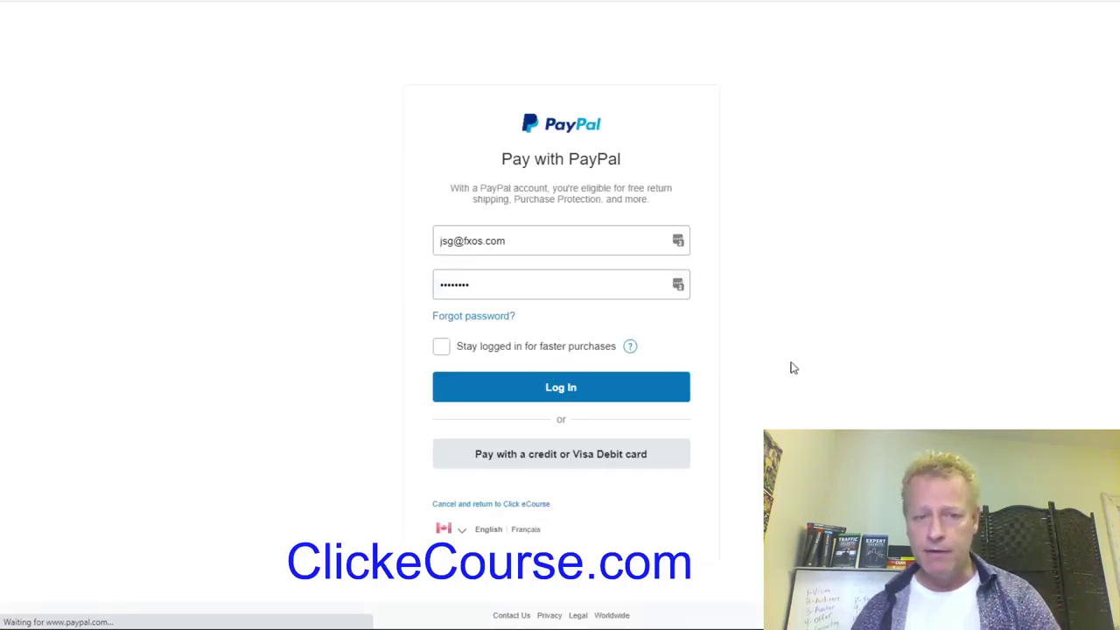
{"action": "left_click", "coordinate": [548, 464]}
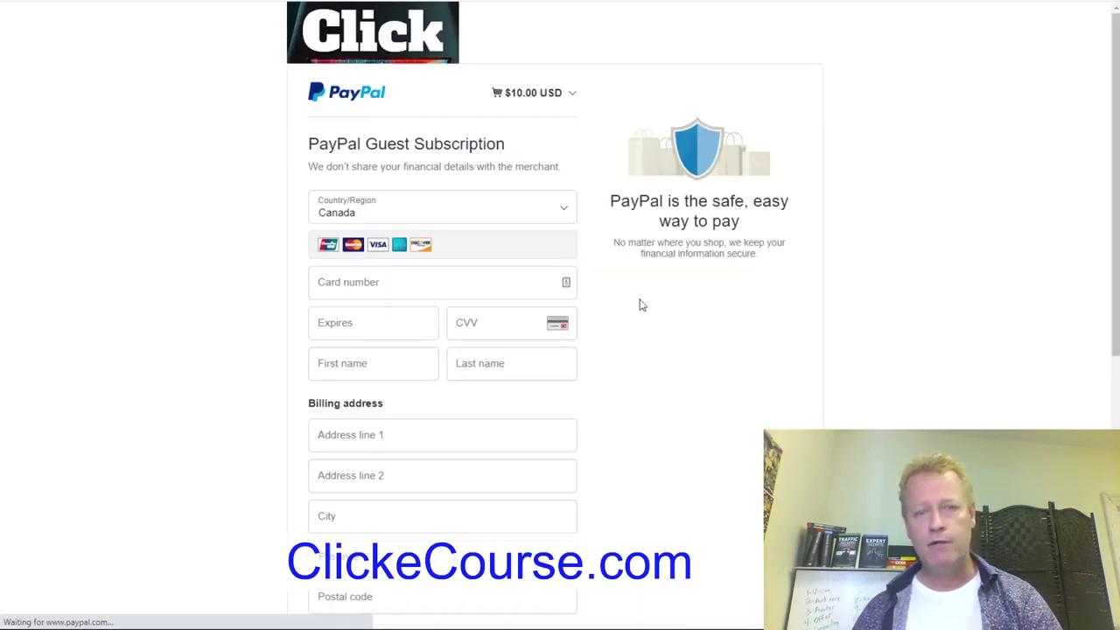
- Look through the PayPal guest subscription form's card, billing and contact fields, and cancel back to Click eCourse without subscribing
{"action": "left_click", "coordinate": [381, 282]}
{"action": "scroll", "coordinate": [353, 395], "scroll_direction": "down", "scroll_amount": 3}
{"action": "scroll", "coordinate": [598, 437], "scroll_direction": "down", "scroll_amount": 3}
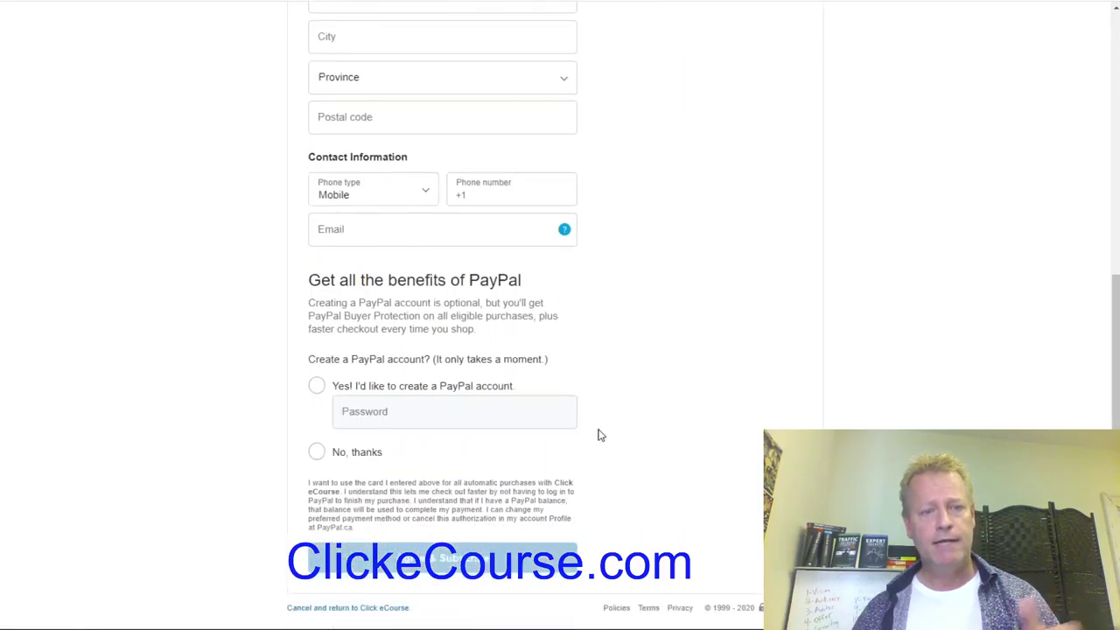
{"action": "scroll", "coordinate": [600, 433], "scroll_direction": "up", "scroll_amount": 6}
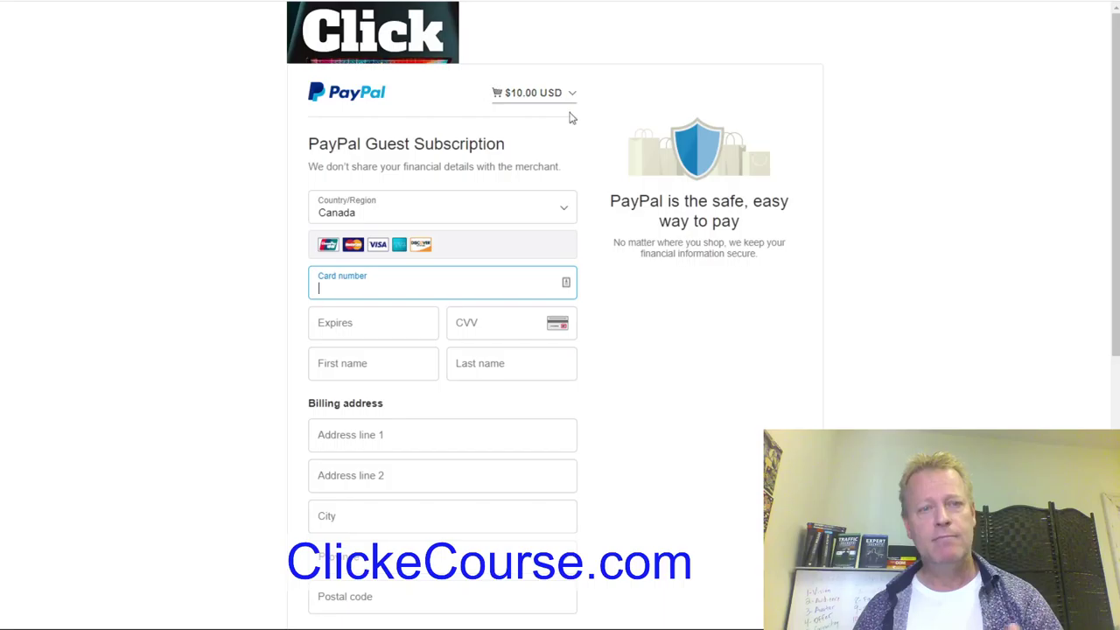
{"action": "scroll", "coordinate": [723, 292], "scroll_direction": "down", "scroll_amount": 5}
{"action": "scroll", "coordinate": [718, 287], "scroll_direction": "down", "scroll_amount": 1}
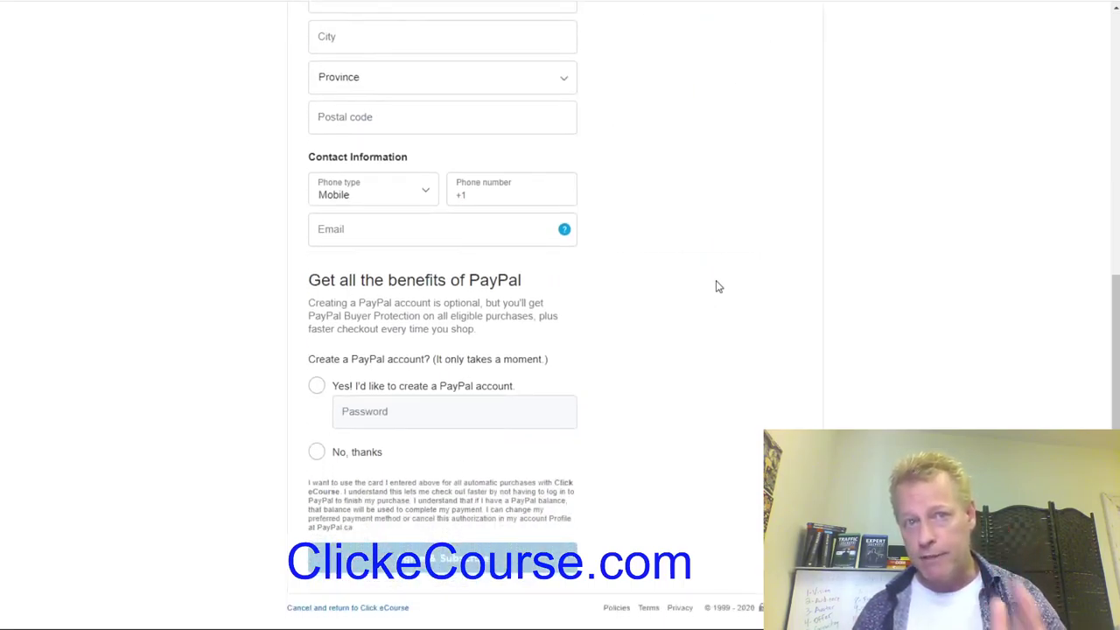
{"action": "left_click", "coordinate": [372, 609]}
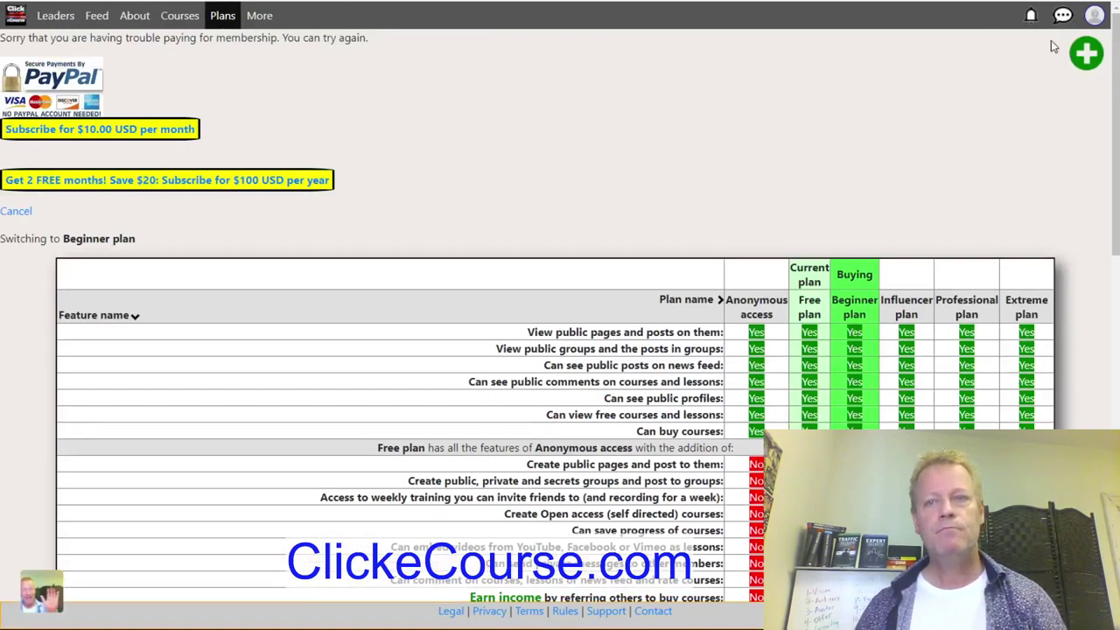
{"action": "key", "text": "alt+f"}
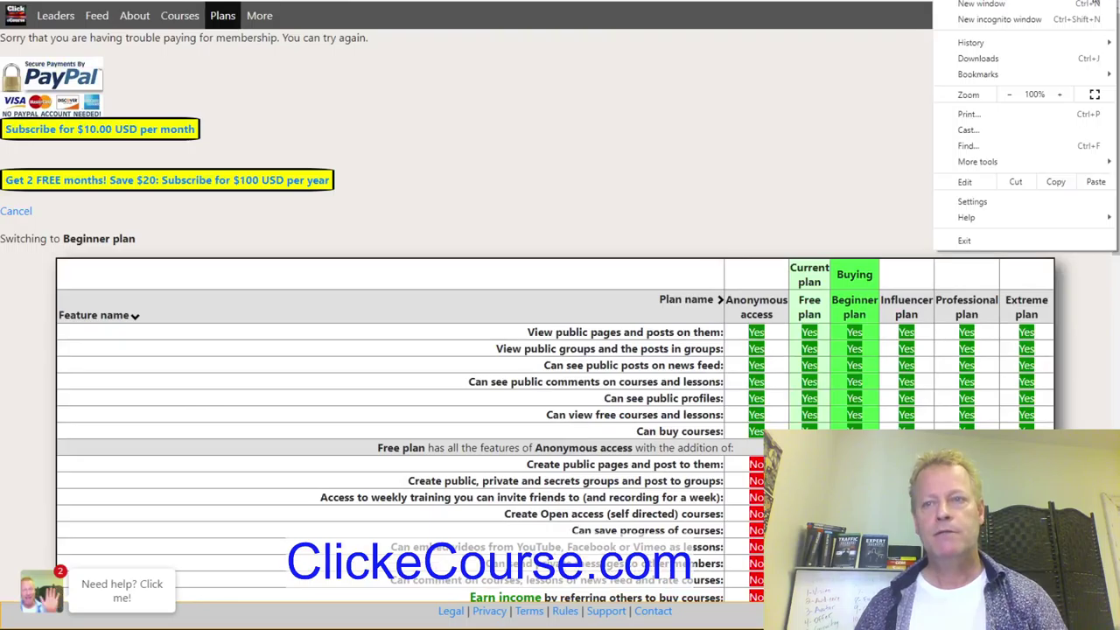
{"action": "left_click", "coordinate": [1007, 9]}
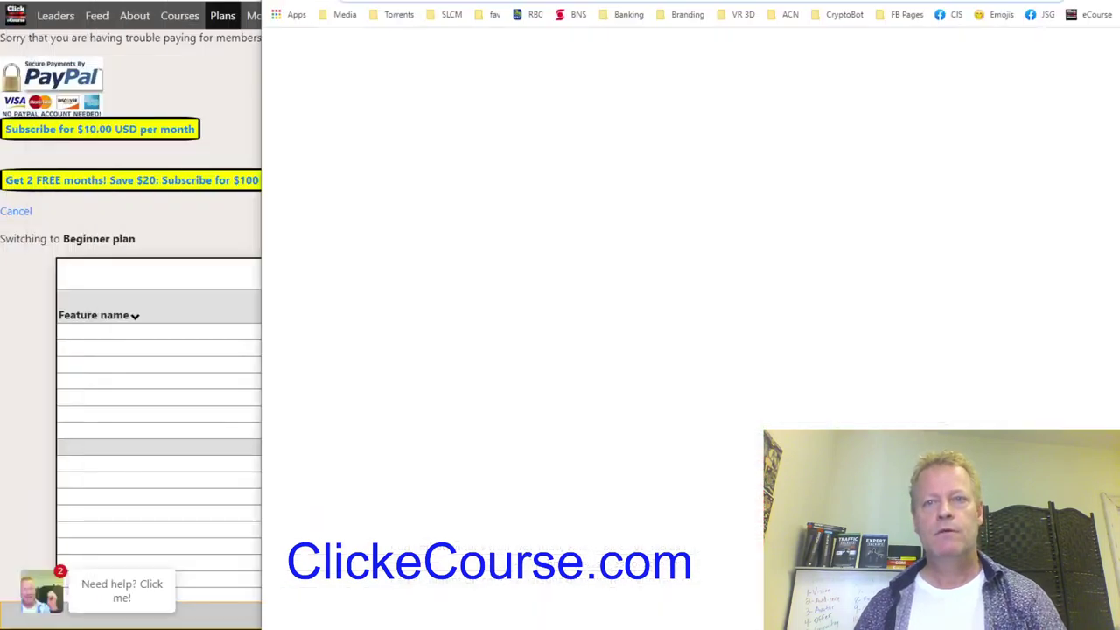
{"action": "key", "text": "ctrl+w"}
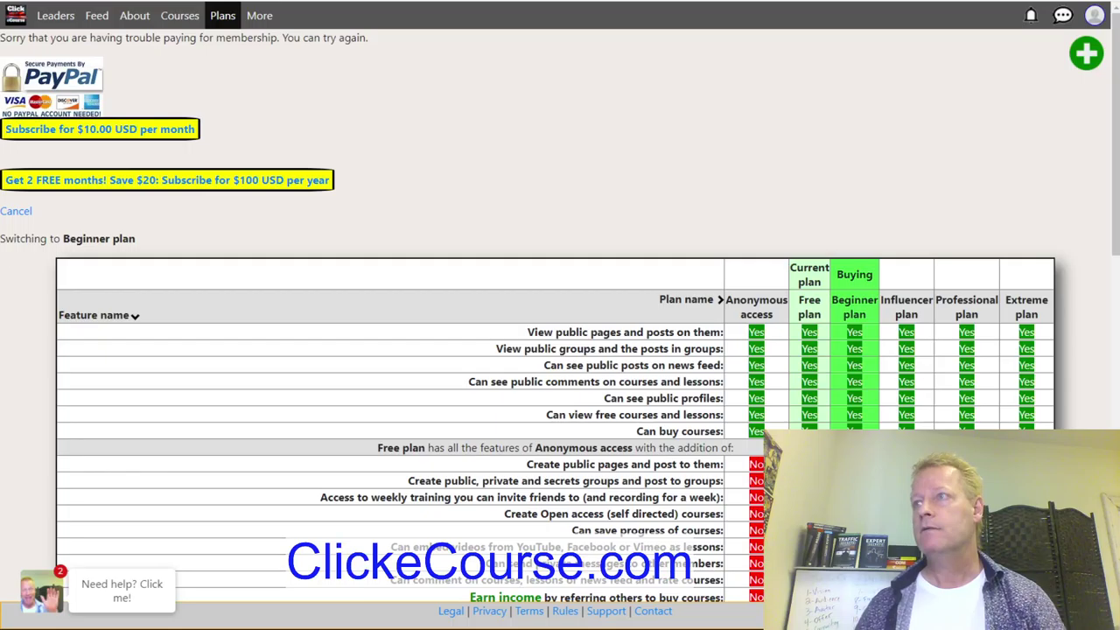